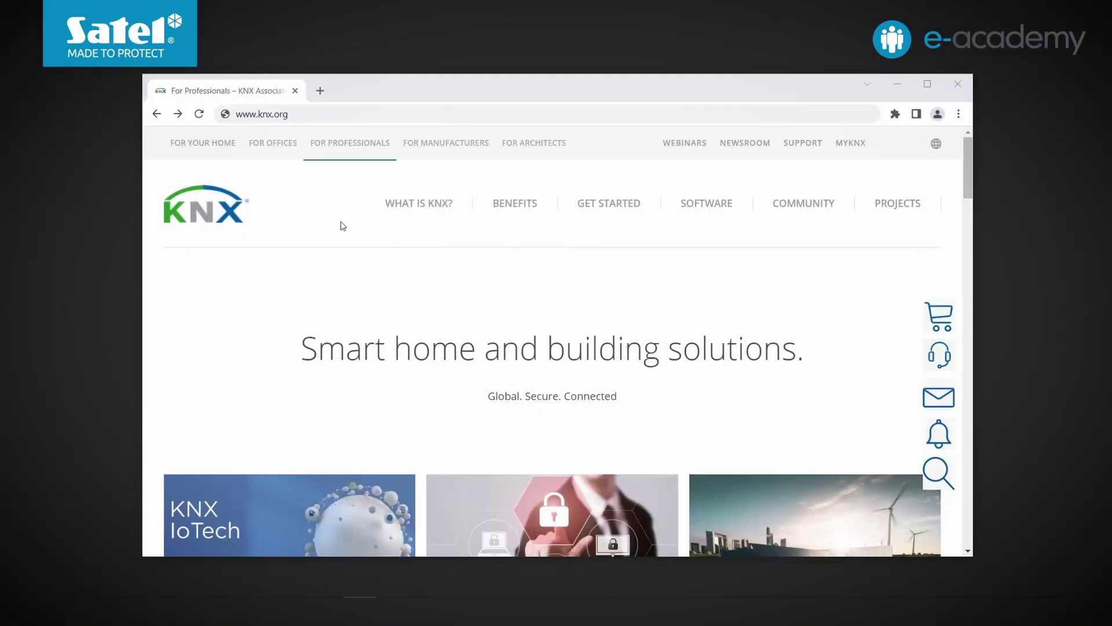
# Go to the MyKNX portal and list all ETS versions for sale.
pyautogui.moveTo(259, 113); pyautogui.dragTo(293, 114)
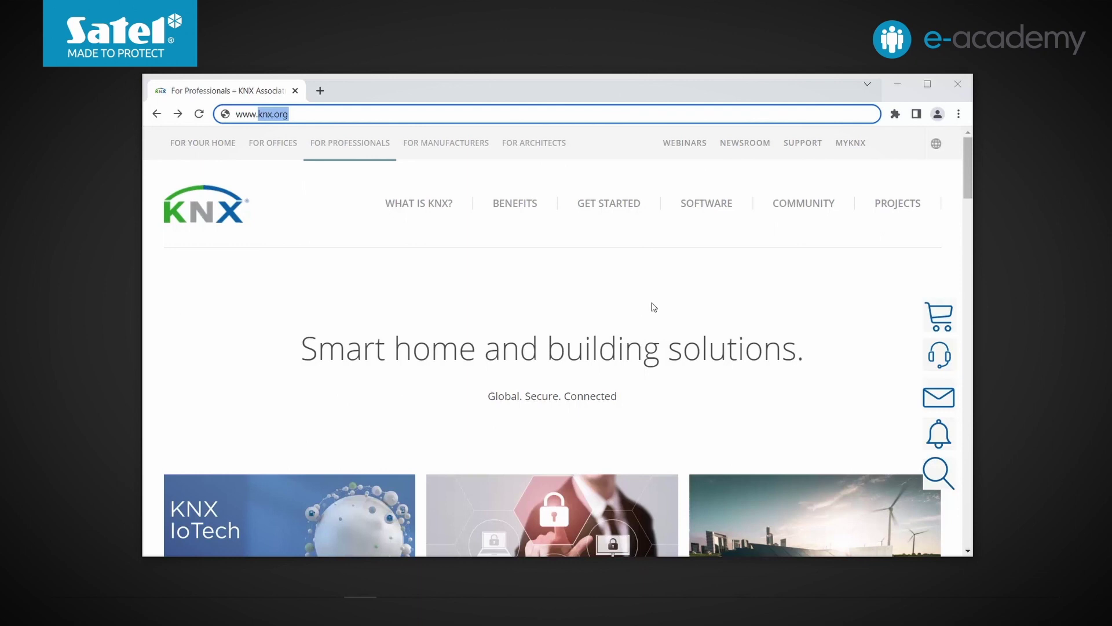
pyautogui.click(851, 143)
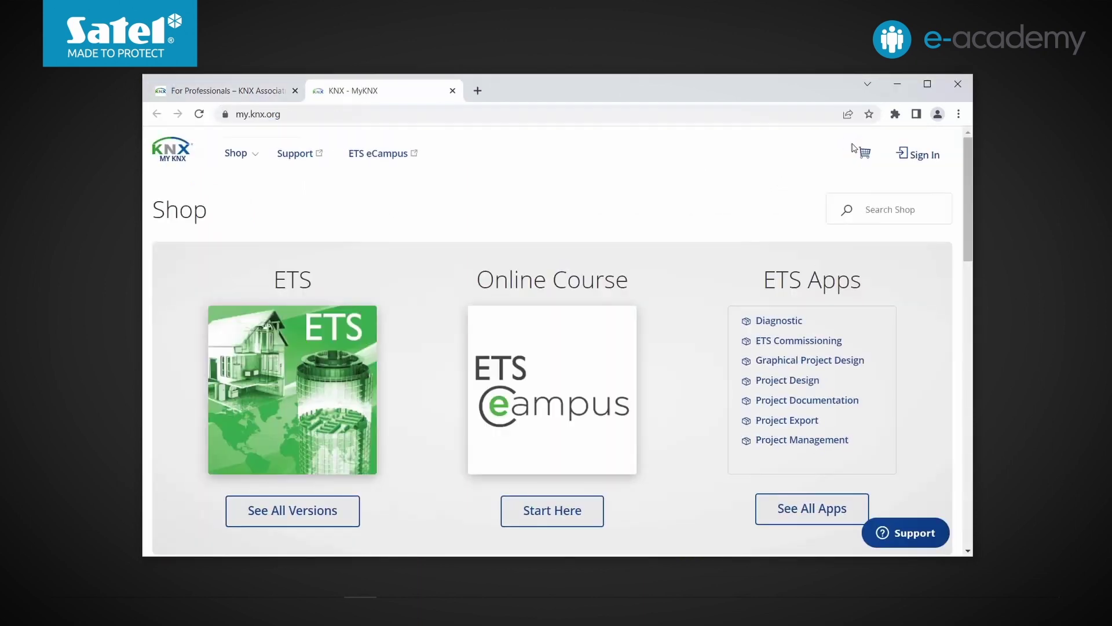
pyautogui.click(275, 114)
pyautogui.click(313, 114)
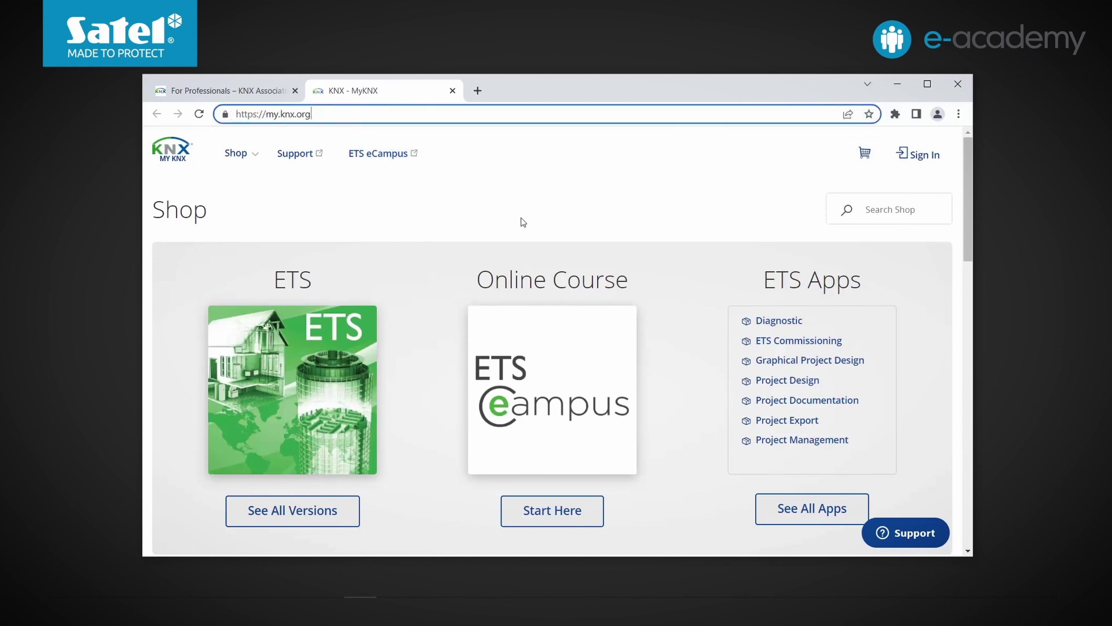
pyautogui.click(303, 522)
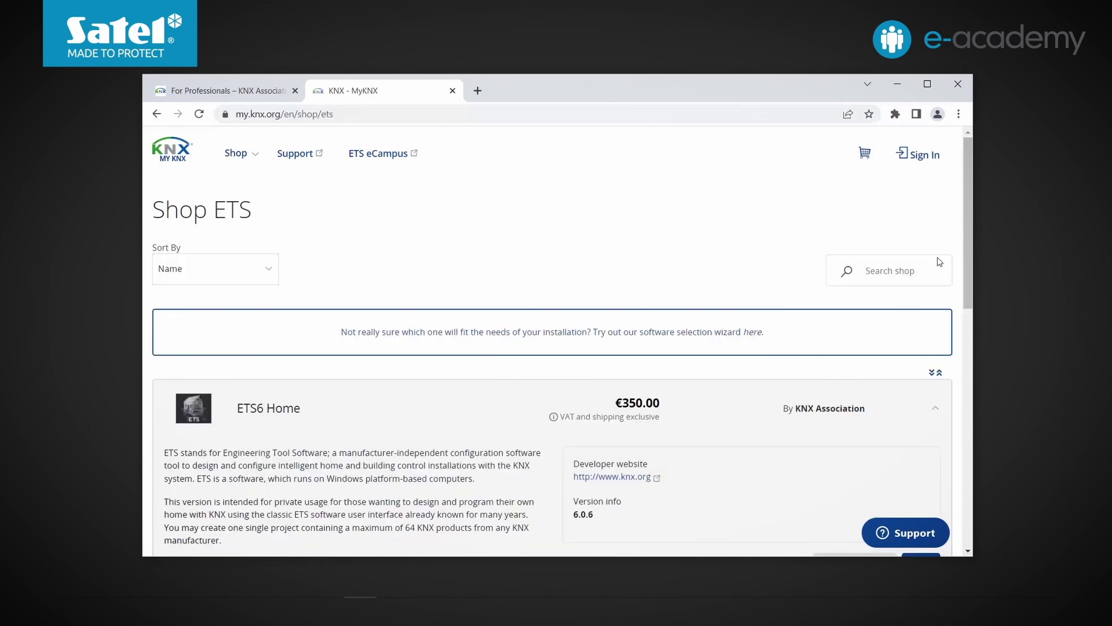
# Expand the ETS6 Home, Lite and Professional details and download the ETS6 Professional demo.
pyautogui.moveTo(969, 244); pyautogui.dragTo(973, 347)
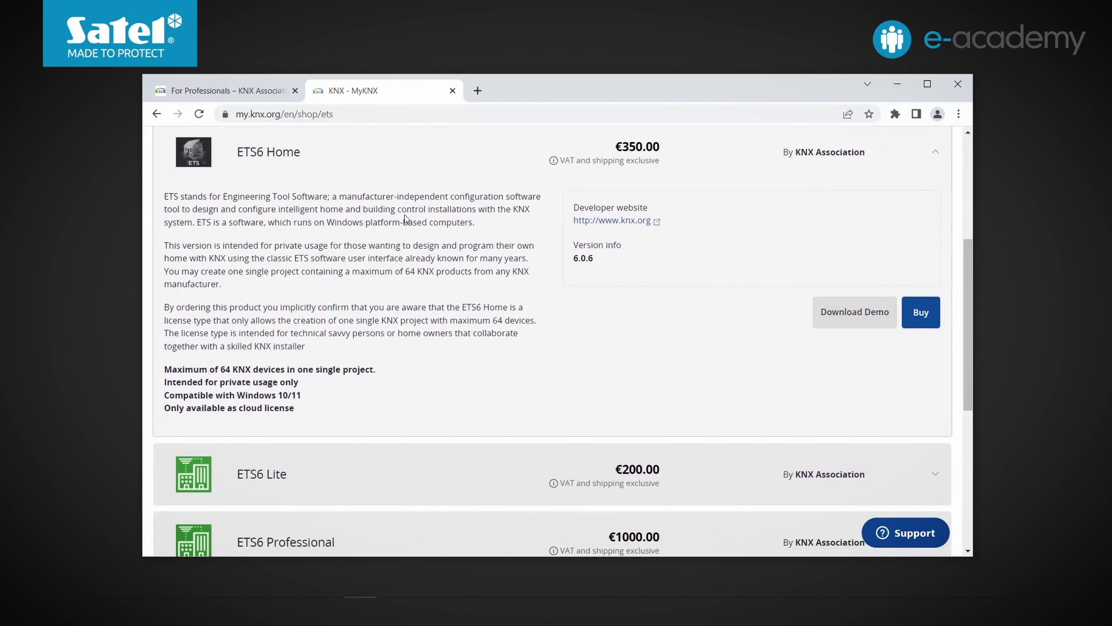
pyautogui.click(298, 482)
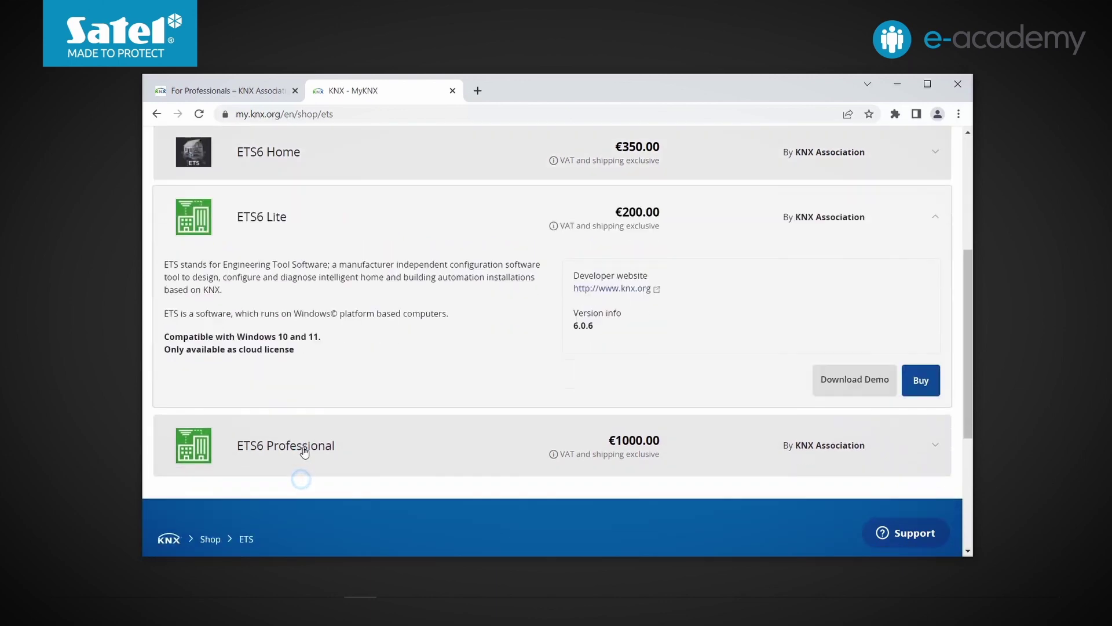
pyautogui.click(351, 447)
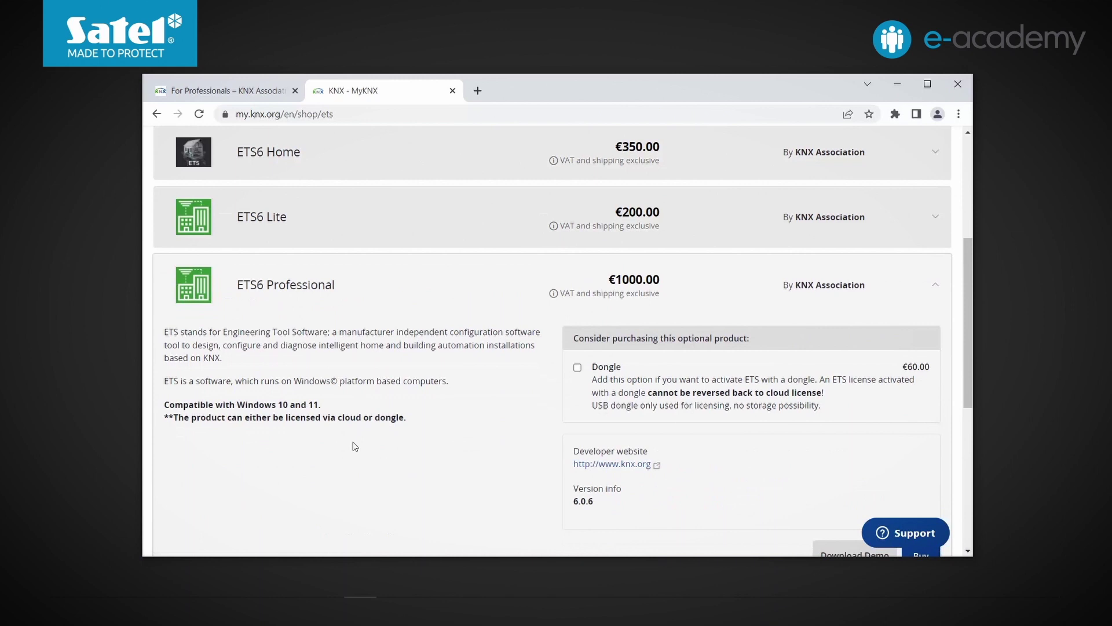
pyautogui.click(405, 218)
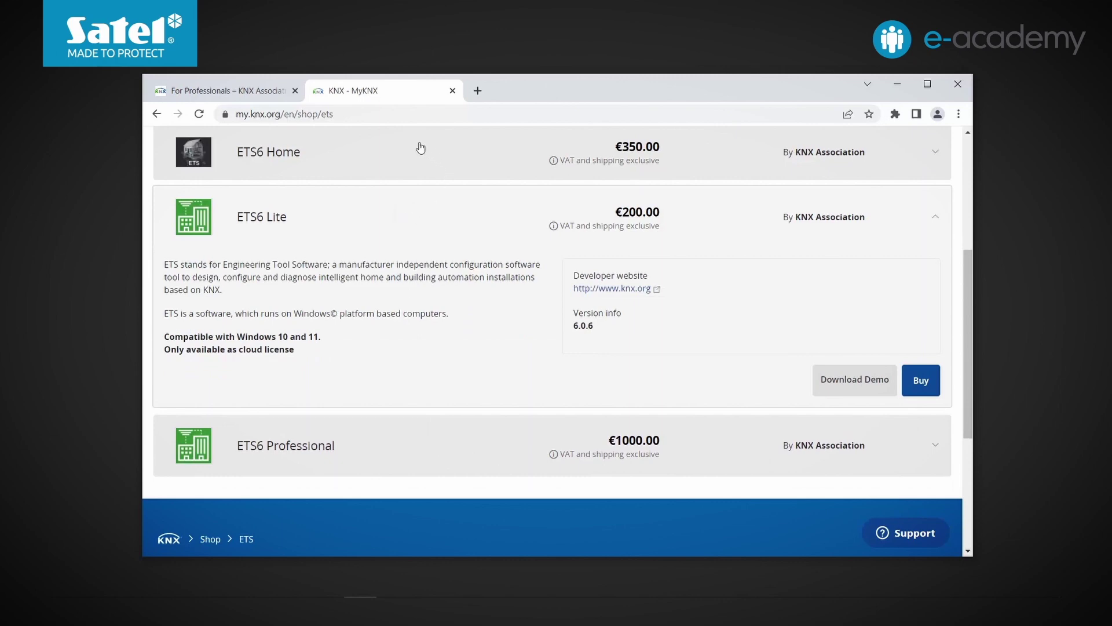
pyautogui.click(386, 151)
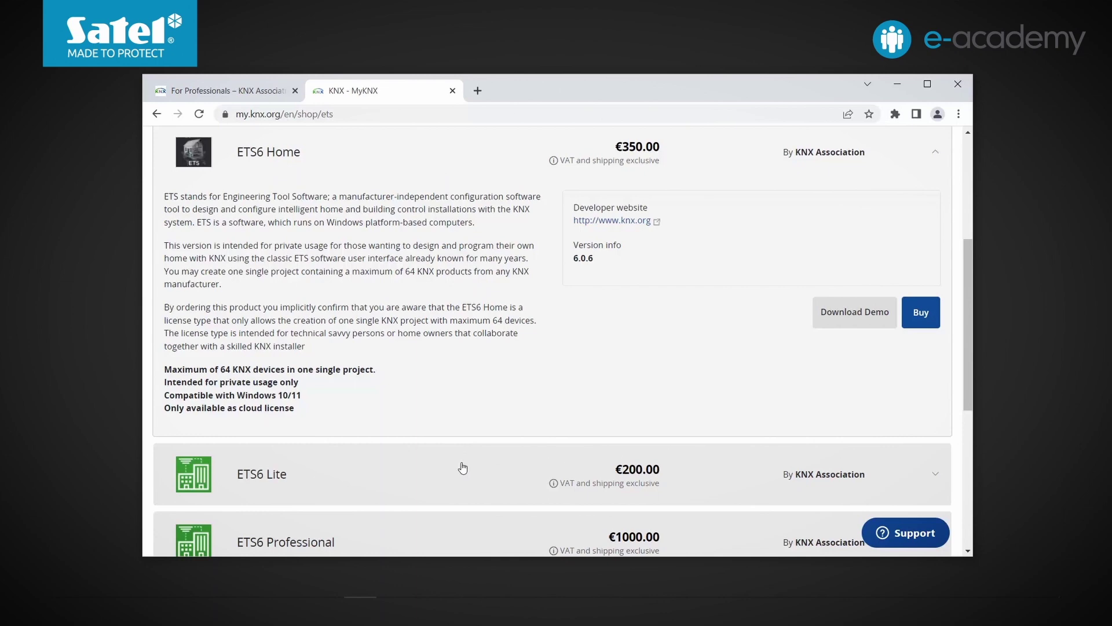
pyautogui.click(440, 538)
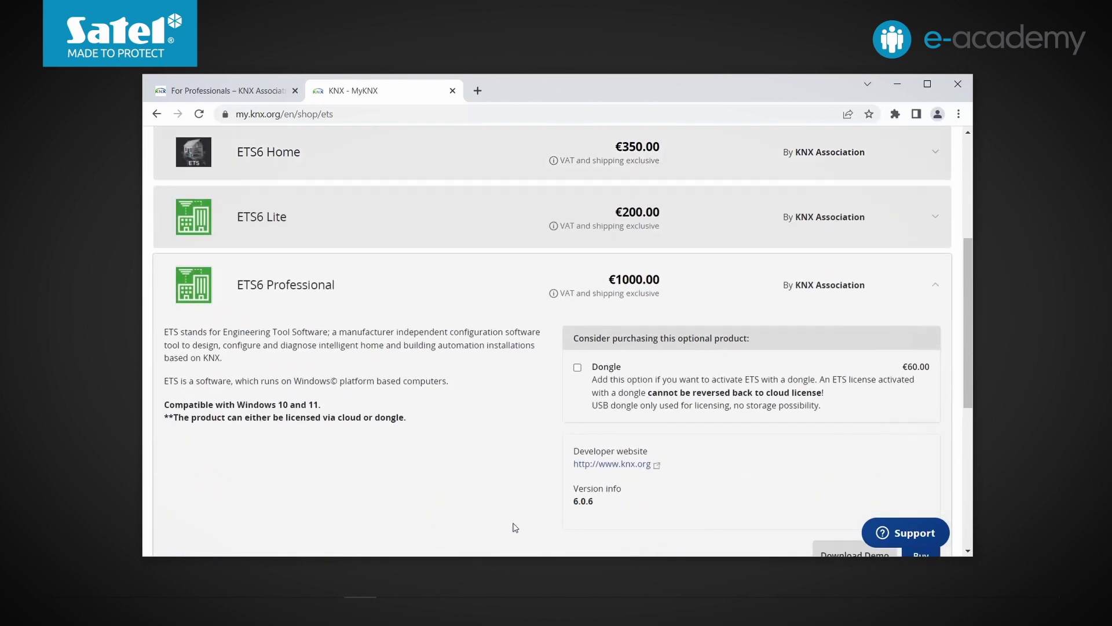
pyautogui.moveTo(971, 356); pyautogui.dragTo(974, 424)
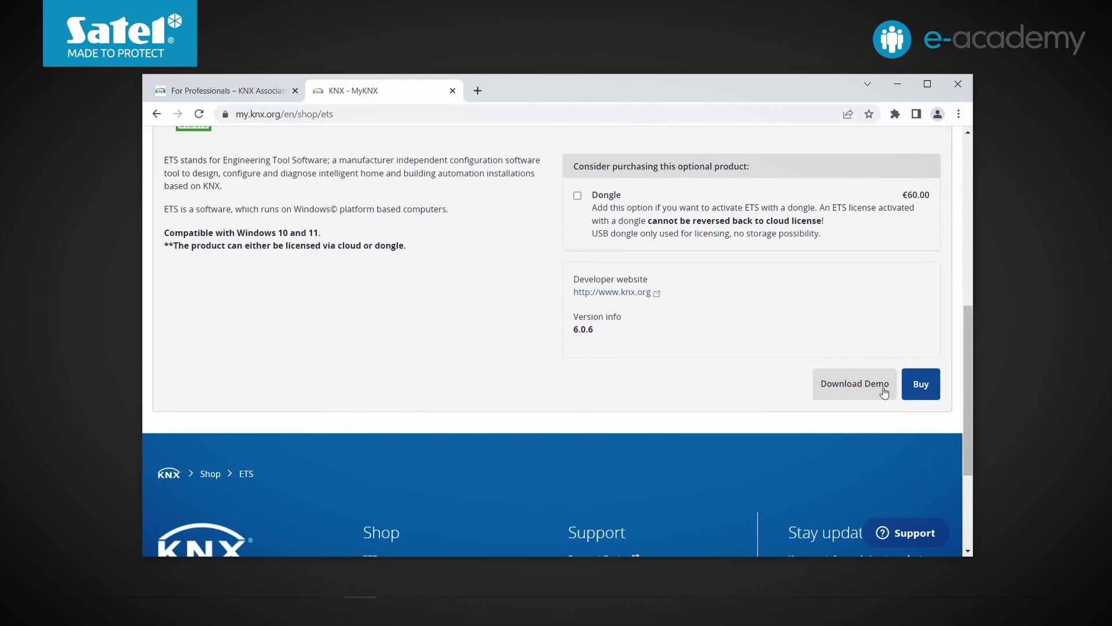
pyautogui.click(852, 389)
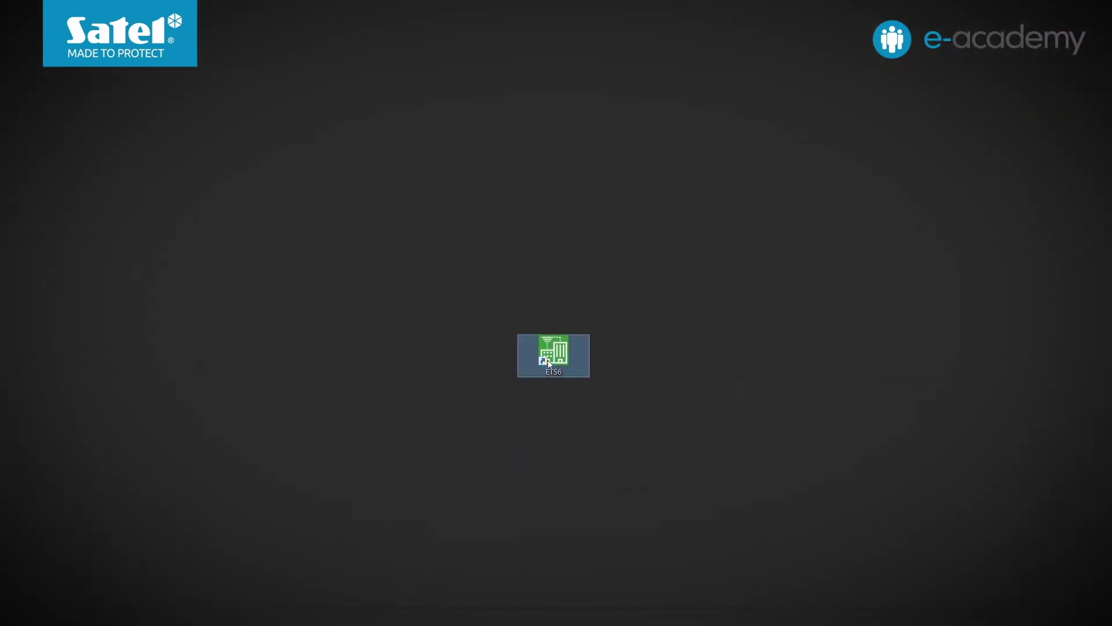
# Launch ETS6 in demo mode and create the Educational project e-Academy_82 with default settings.
pyautogui.doubleClick(549, 364)
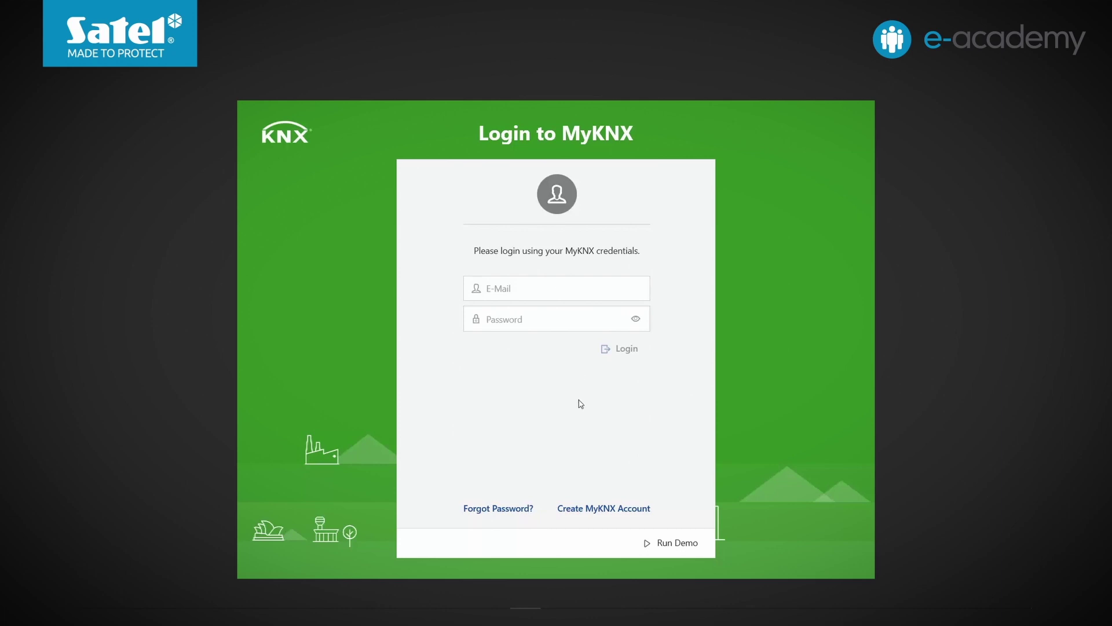
pyautogui.click(678, 543)
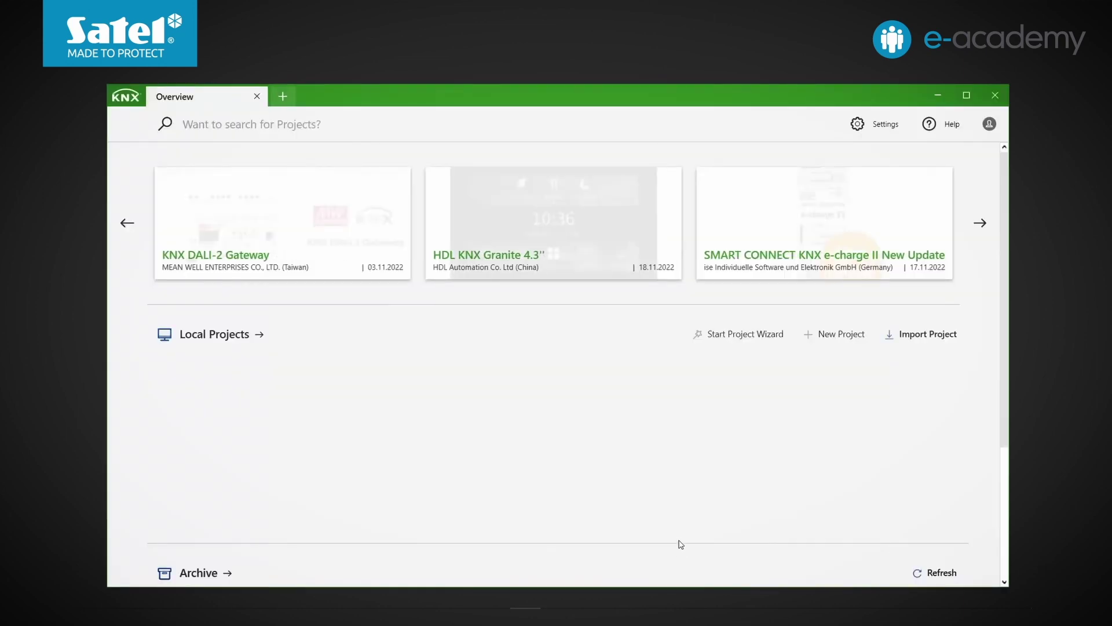
pyautogui.click(834, 333)
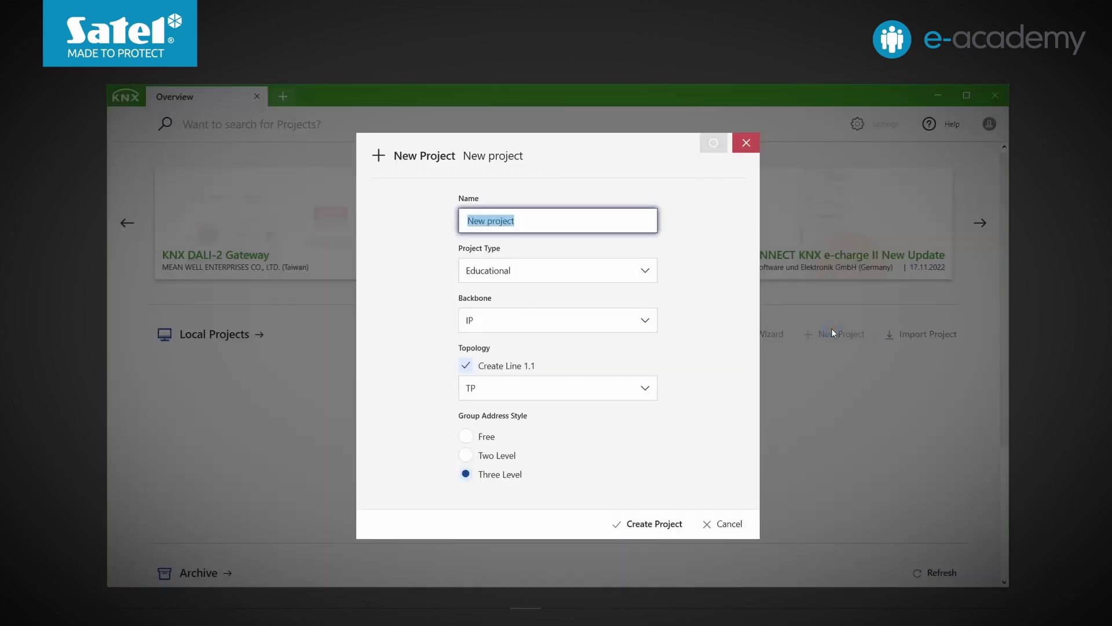
pyautogui.write('e-Academy_82')
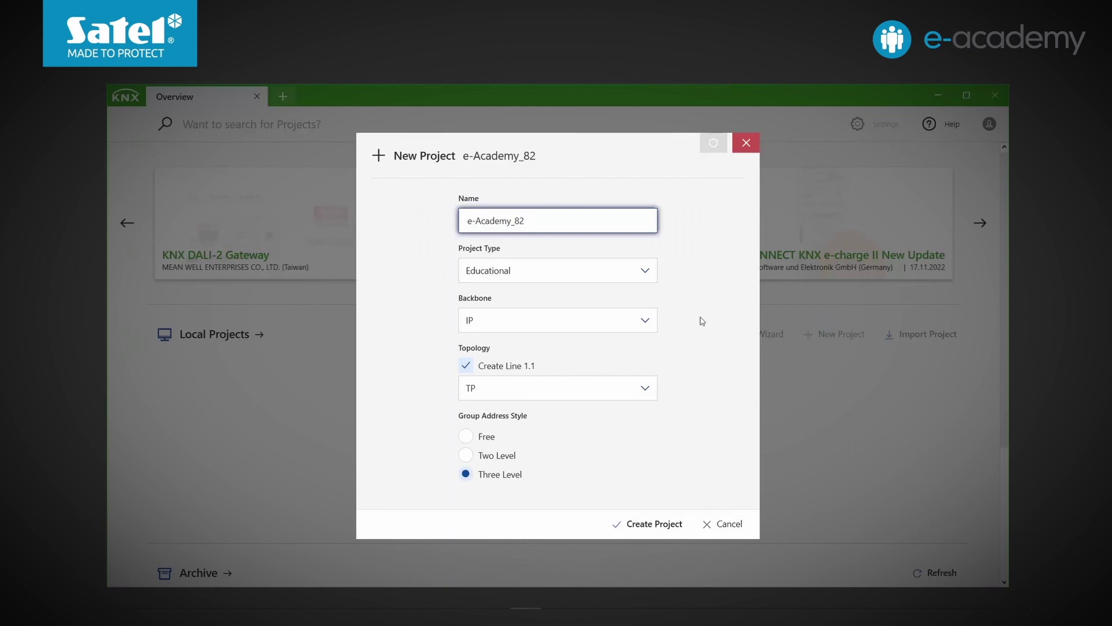
pyautogui.click(644, 277)
pyautogui.scroll(1, 597, 429)
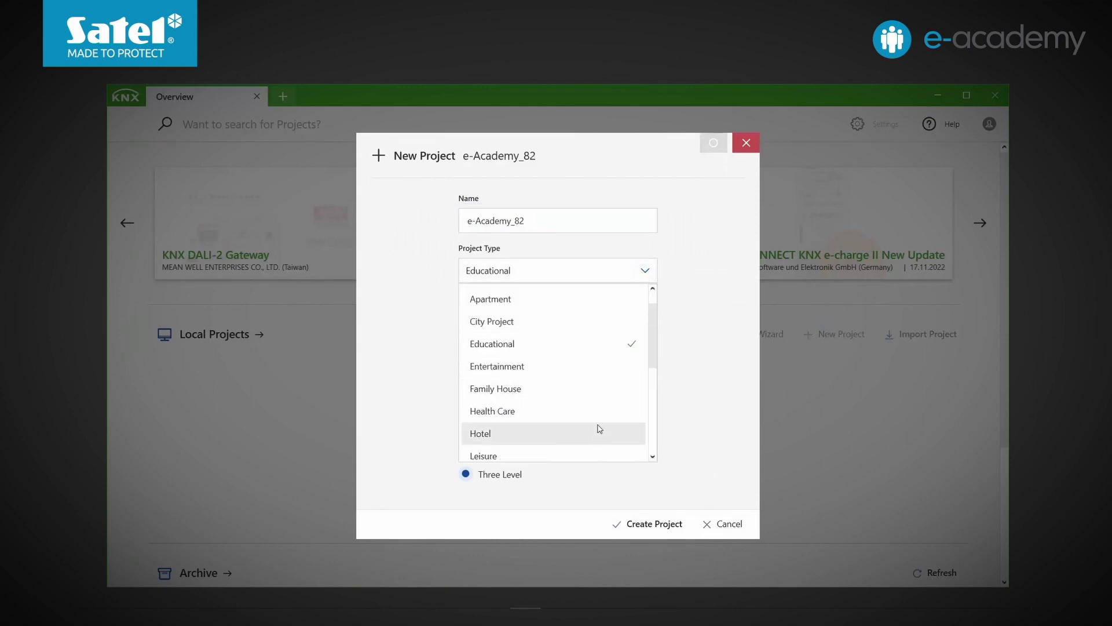
pyautogui.scroll(1, 658, 315)
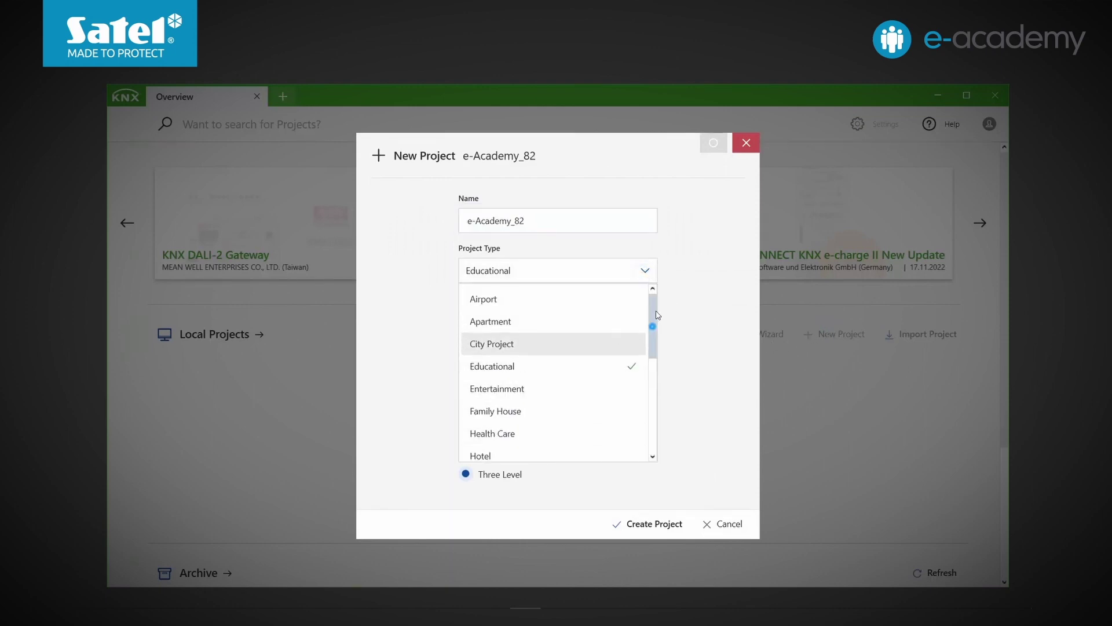
pyautogui.click(519, 370)
pyautogui.click(645, 525)
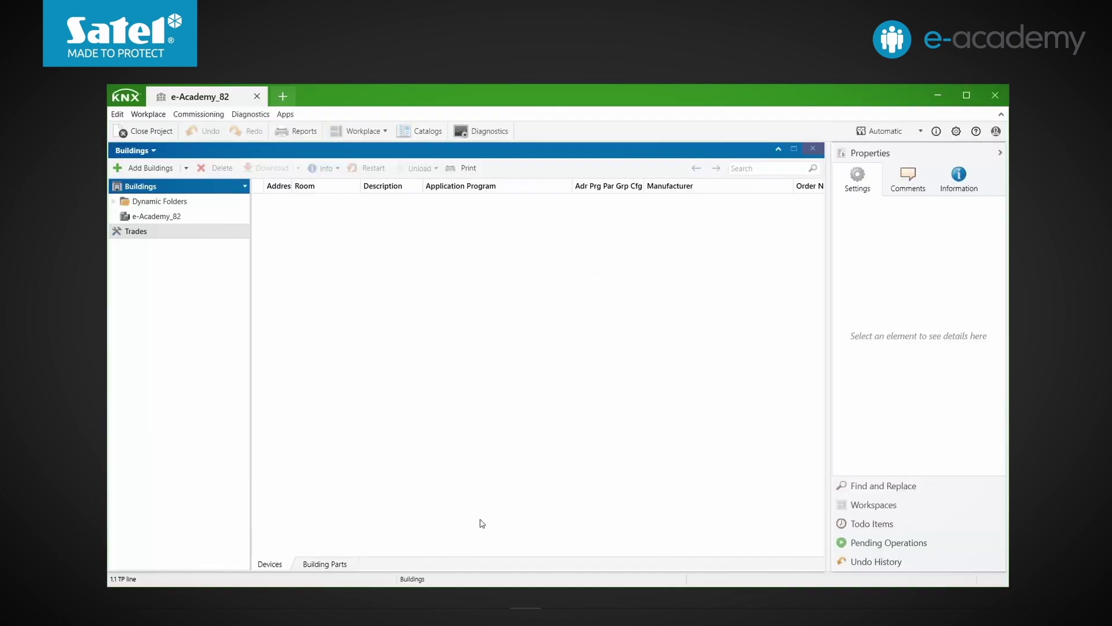
# Add a building part named 'e-Academy class' to the e-Academy_82 building.
pyautogui.click(162, 217)
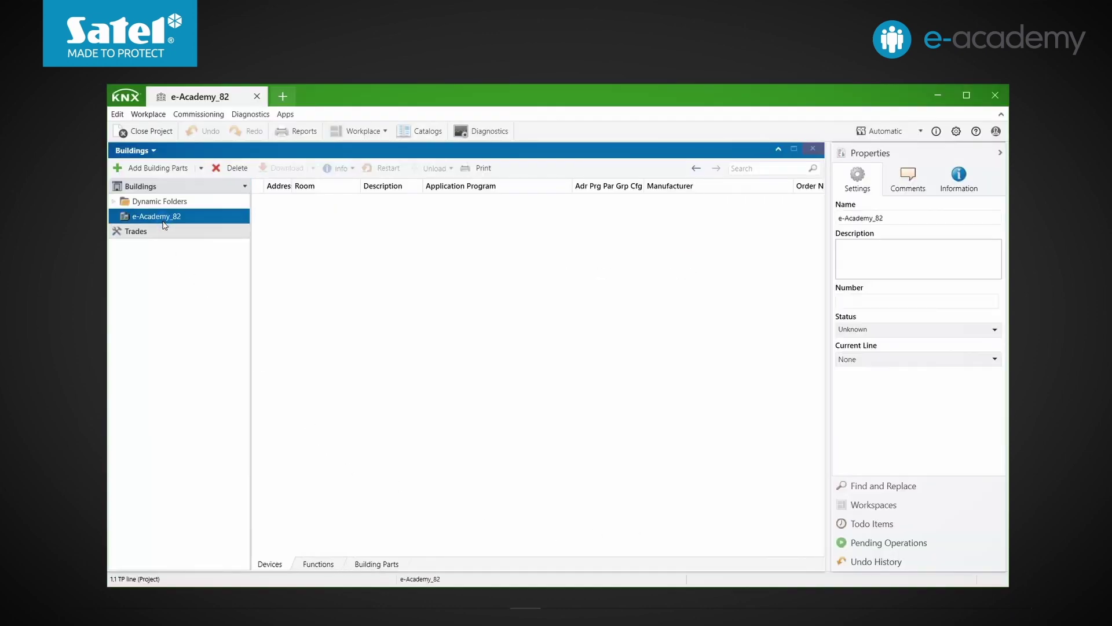
pyautogui.click(201, 168)
pyautogui.click(254, 188)
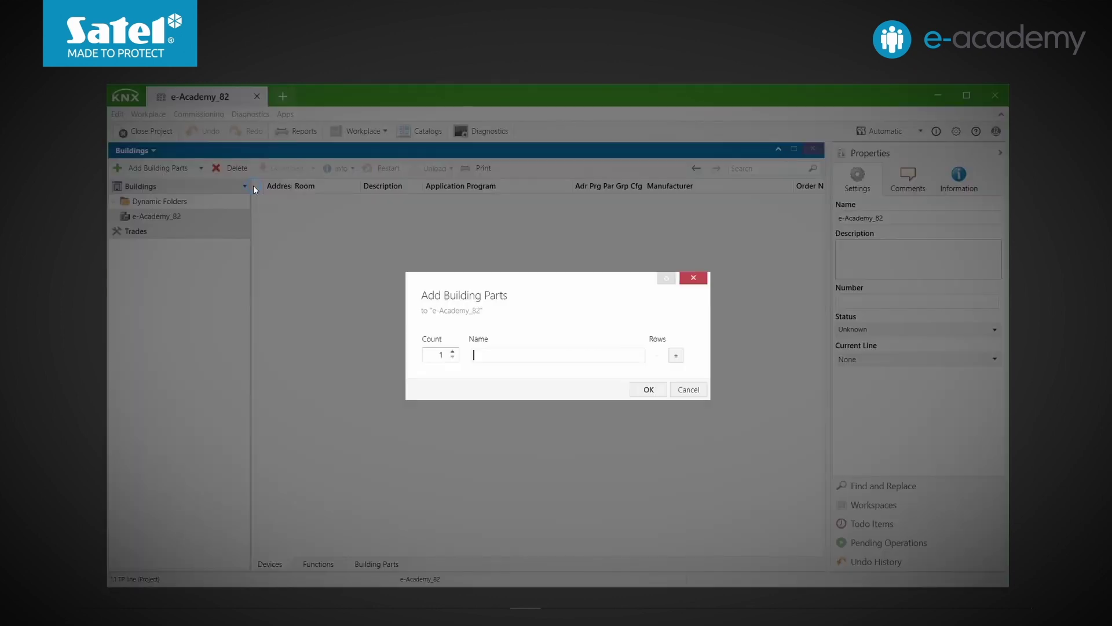
pyautogui.write('e-Academy class')
pyautogui.click(649, 389)
pyautogui.click(151, 221)
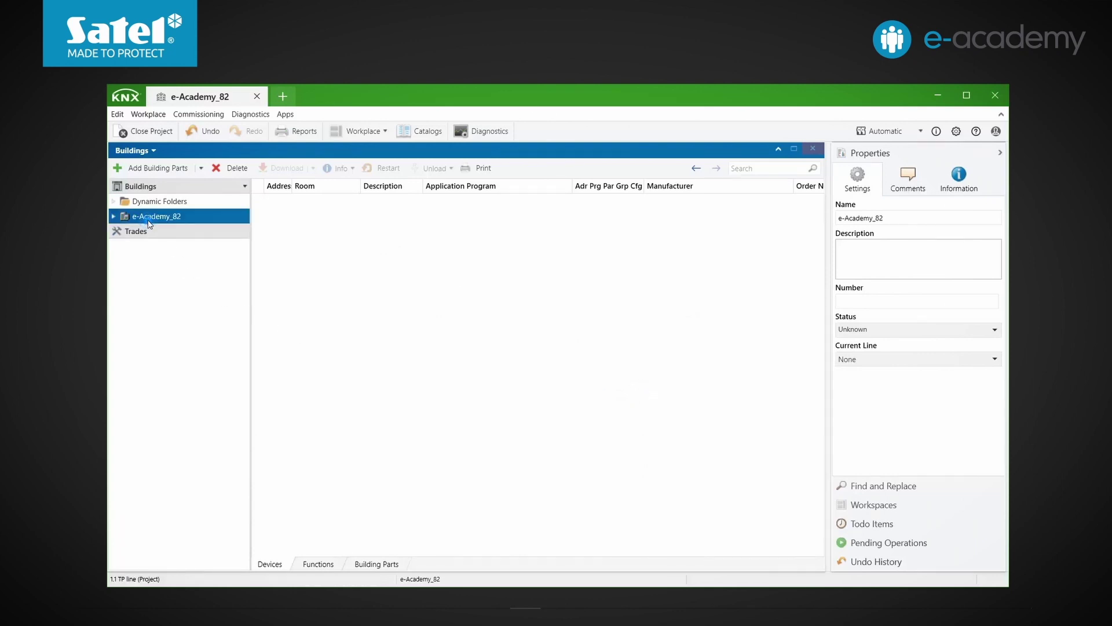
pyautogui.doubleClick(149, 222)
# Add a building part 'Desk 1' inside e-Academy class.
pyautogui.click(187, 235)
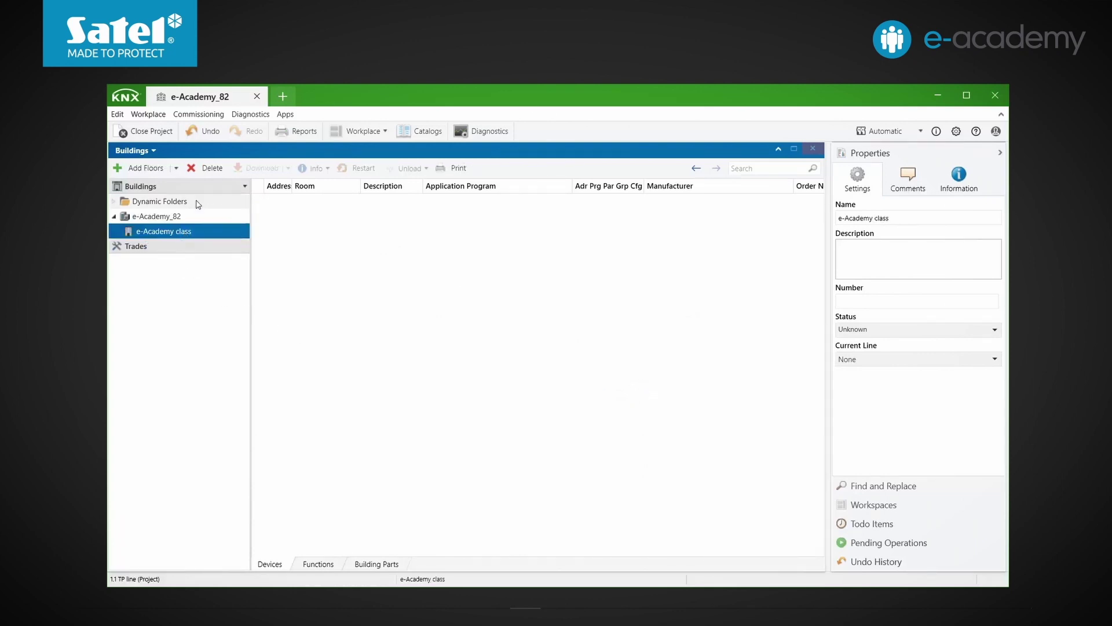
pyautogui.click(175, 168)
pyautogui.click(227, 191)
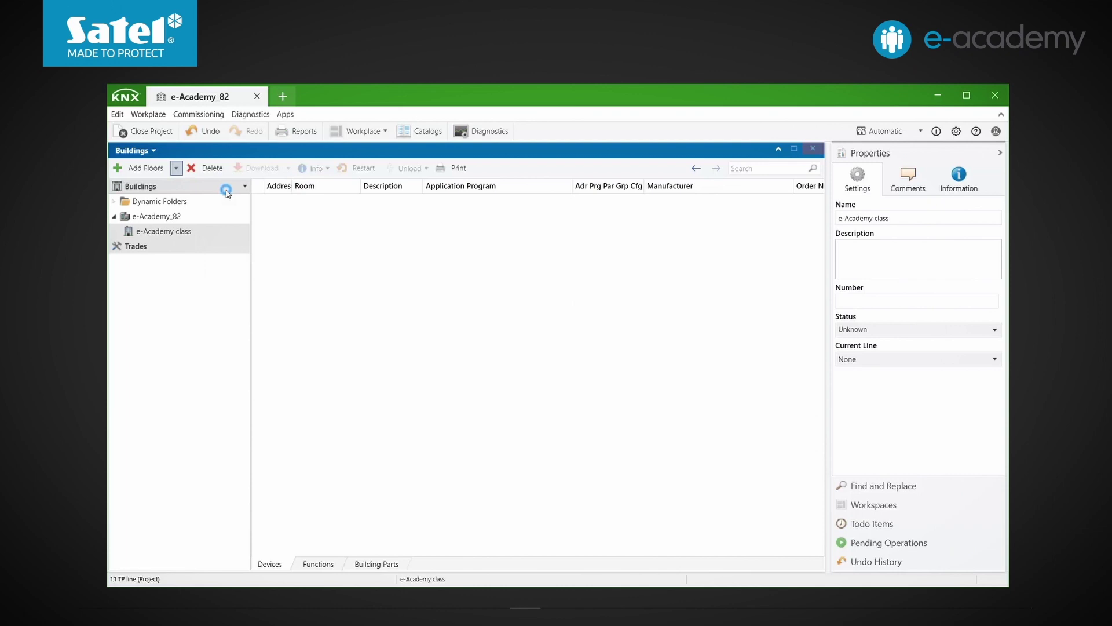
pyautogui.write('Desk 1')
pyautogui.press('Return')
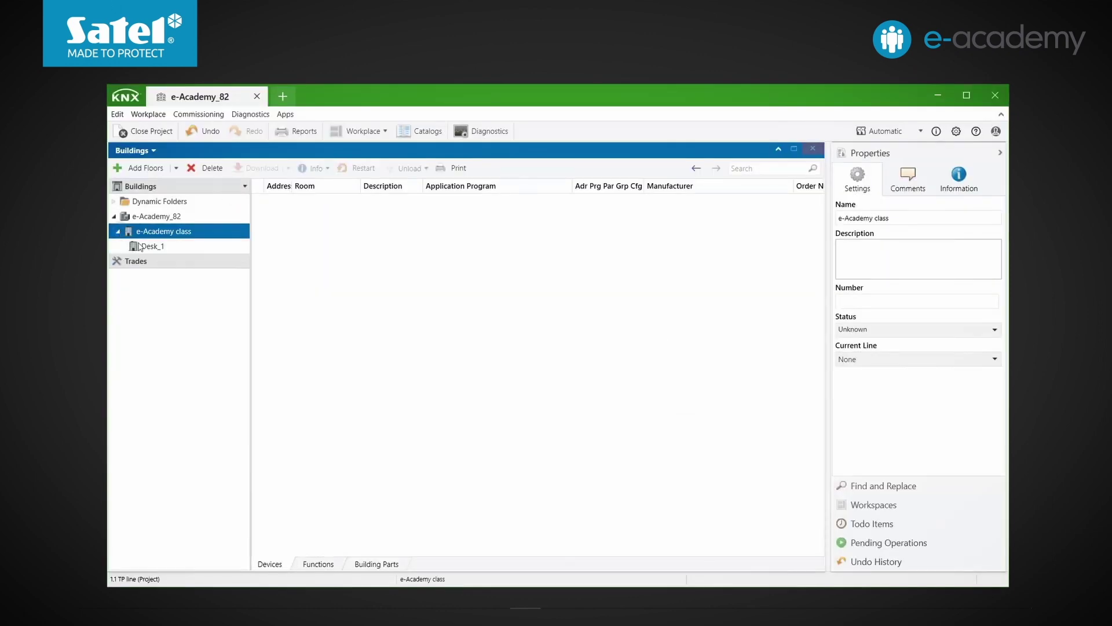
pyautogui.click(160, 247)
# Add a room named 'Test' under Desk_1.
pyautogui.rightClick(191, 248)
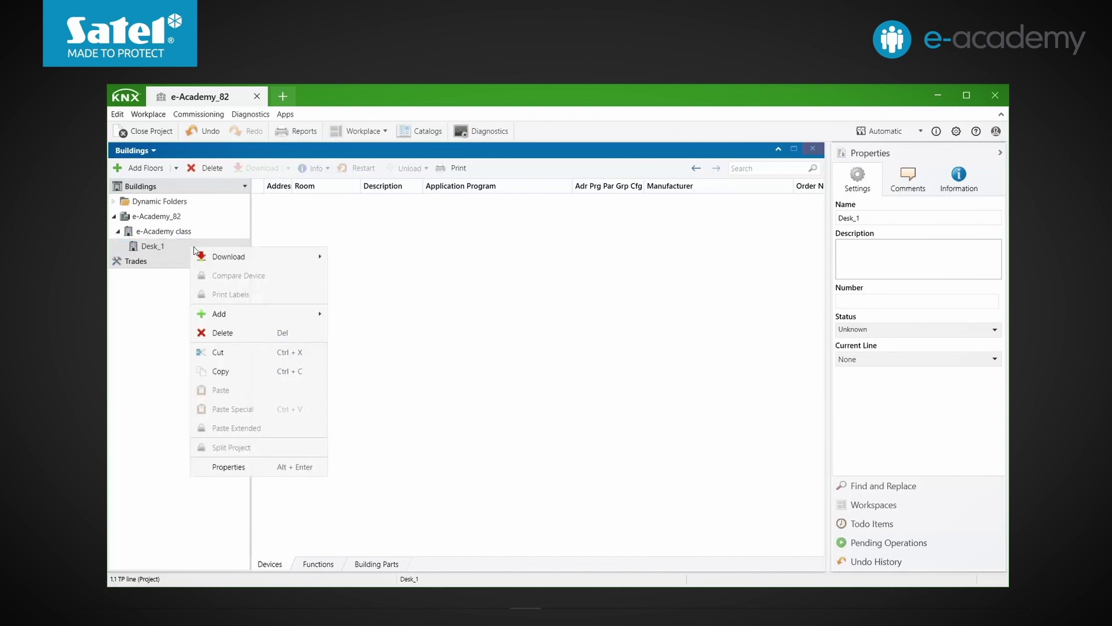
pyautogui.moveTo(297, 317)
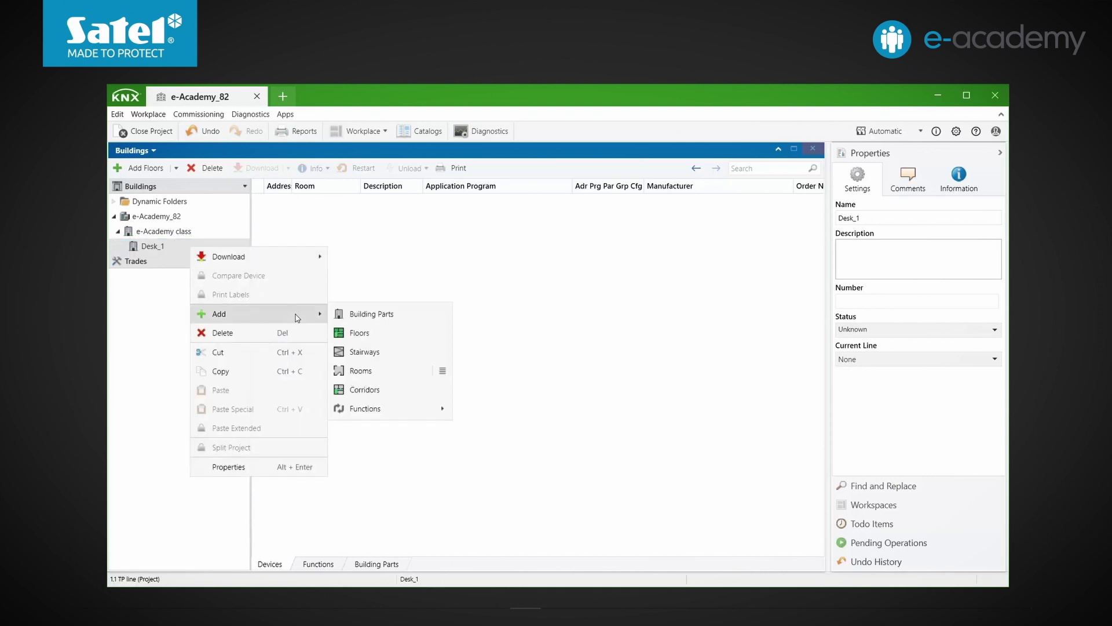
pyautogui.click(374, 372)
pyautogui.write('Test')
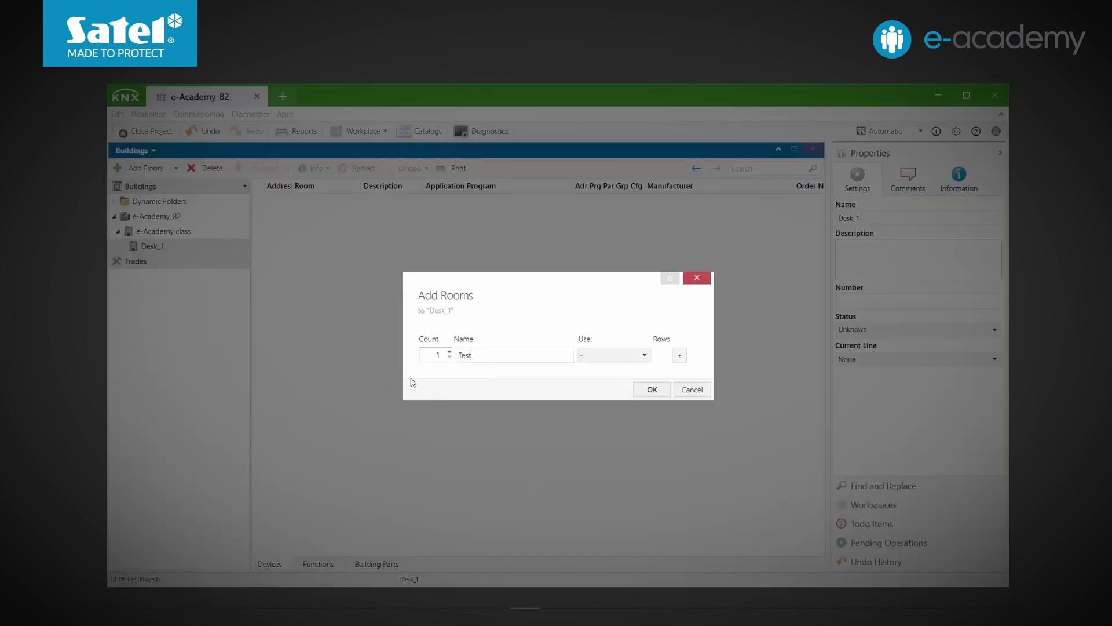
pyautogui.click(658, 393)
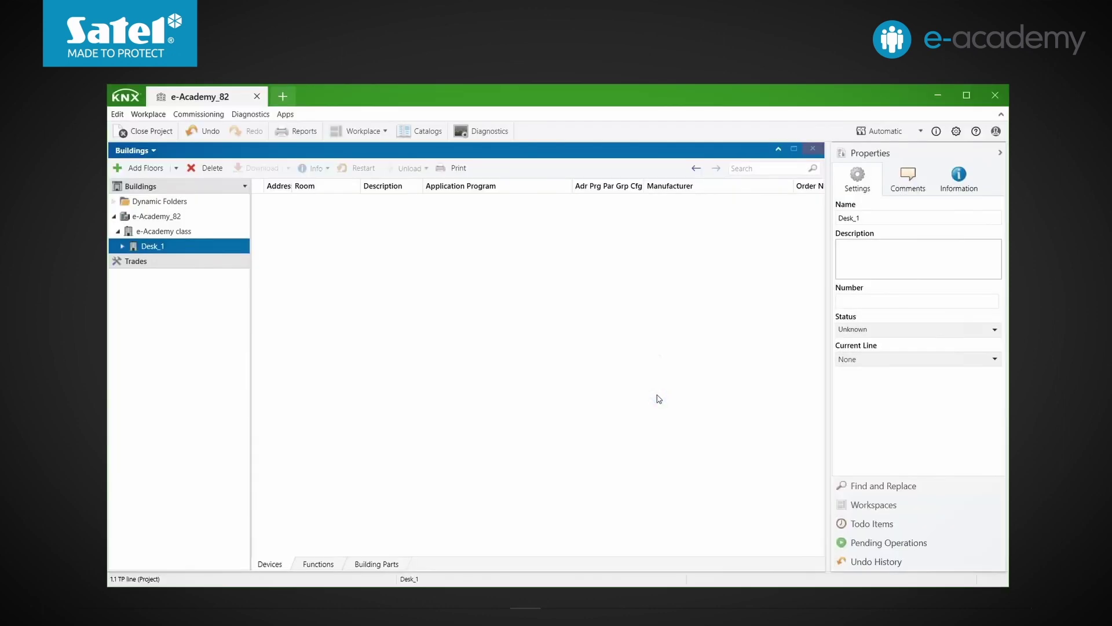
# Open the device catalog for adding devices to room Test.
pyautogui.click(123, 247)
pyautogui.click(187, 267)
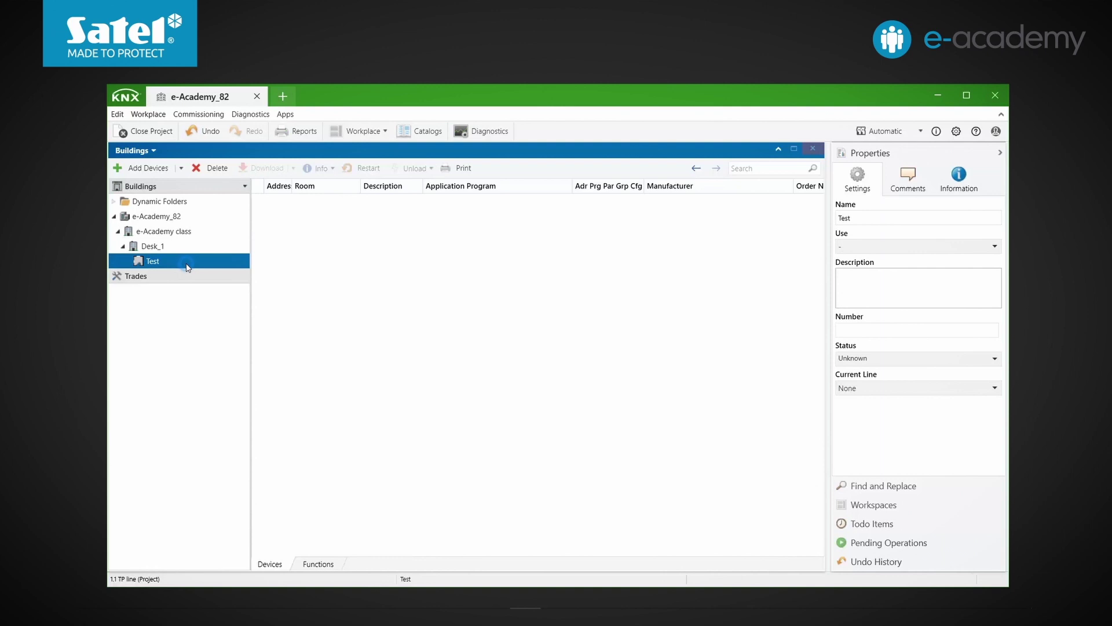
pyautogui.rightClick(216, 264)
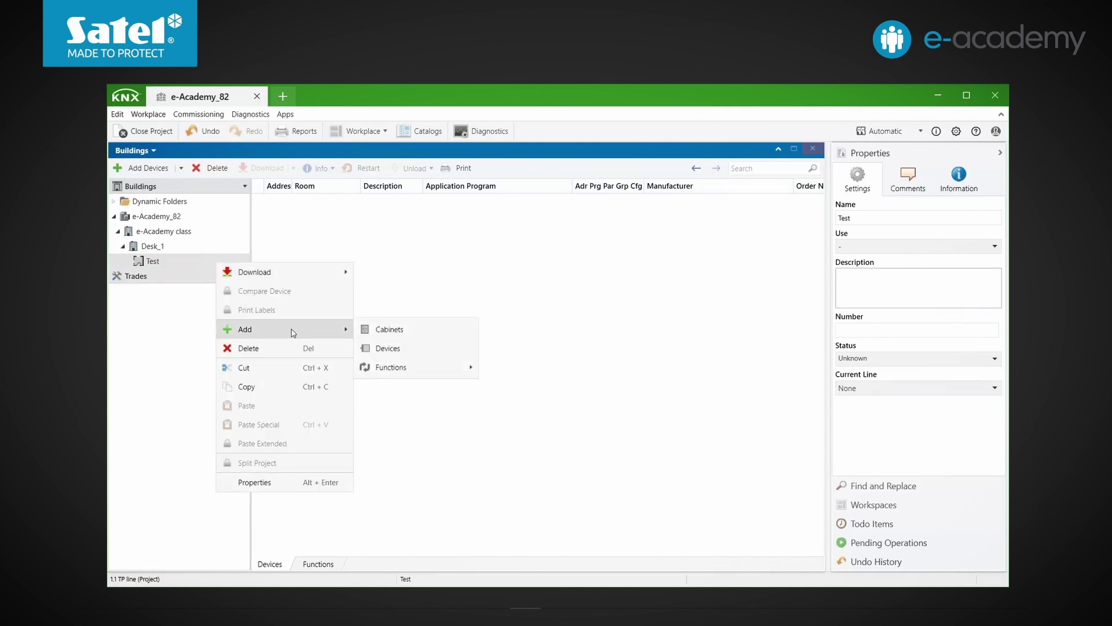
pyautogui.moveTo(307, 335)
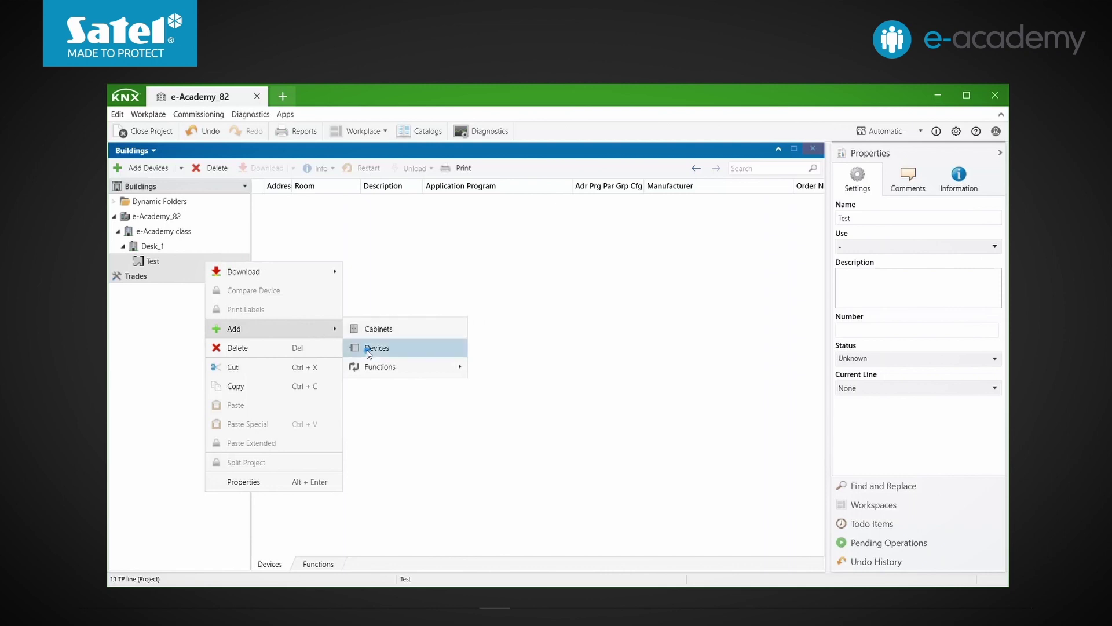
pyautogui.click(368, 347)
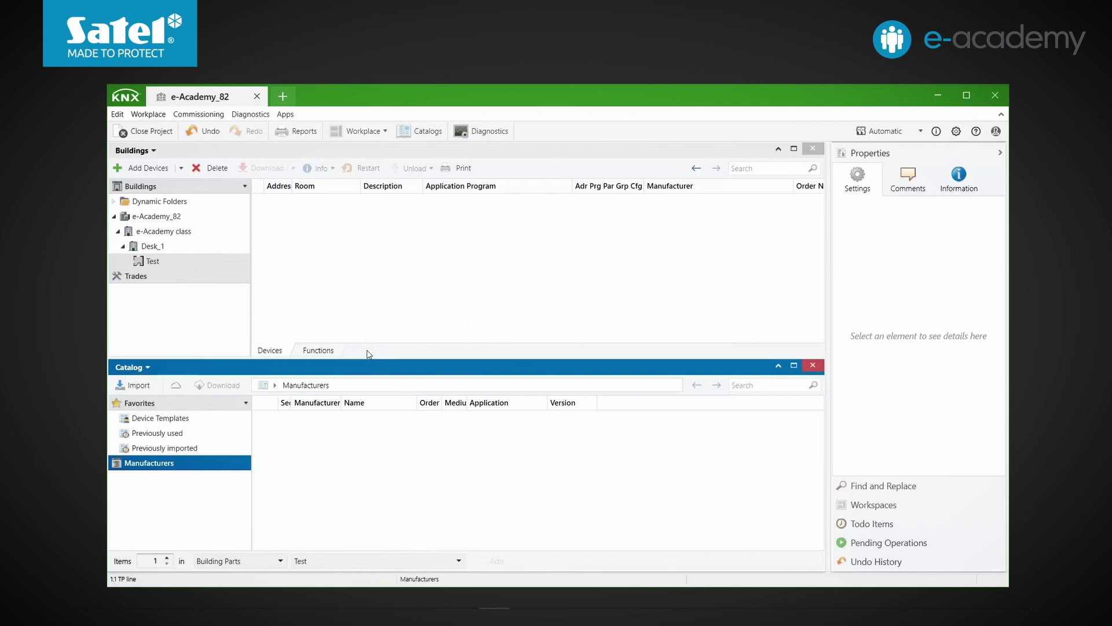
# Switch to the online catalog and show the Satel sp. z o.o. products.
pyautogui.click(176, 386)
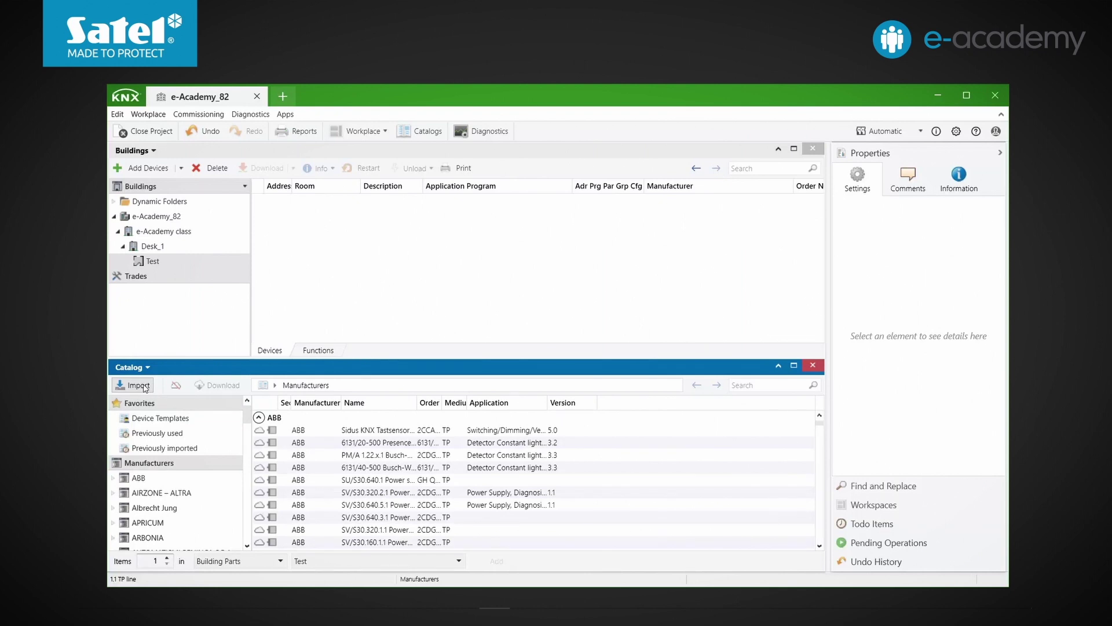
pyautogui.click(179, 391)
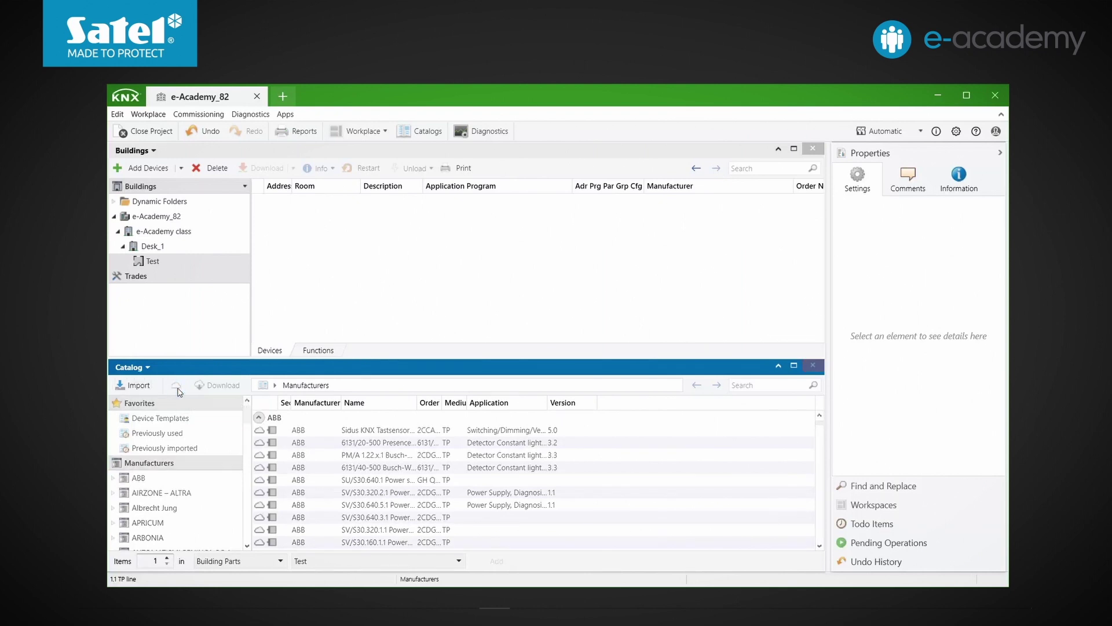
pyautogui.click(176, 385)
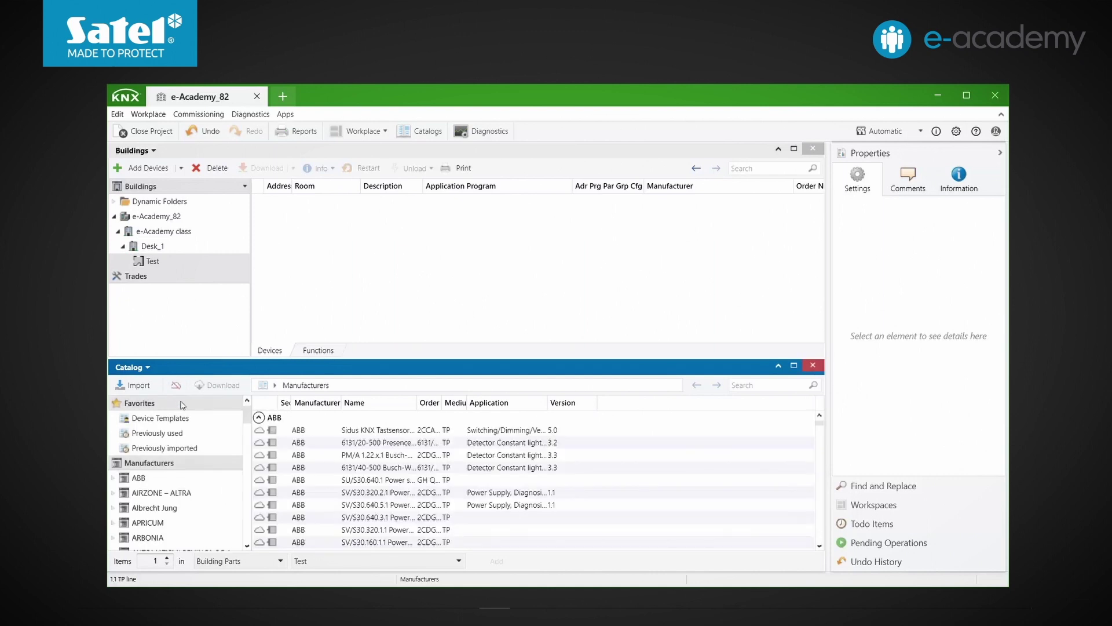
pyautogui.moveTo(247, 421); pyautogui.dragTo(262, 516)
pyautogui.click(167, 408)
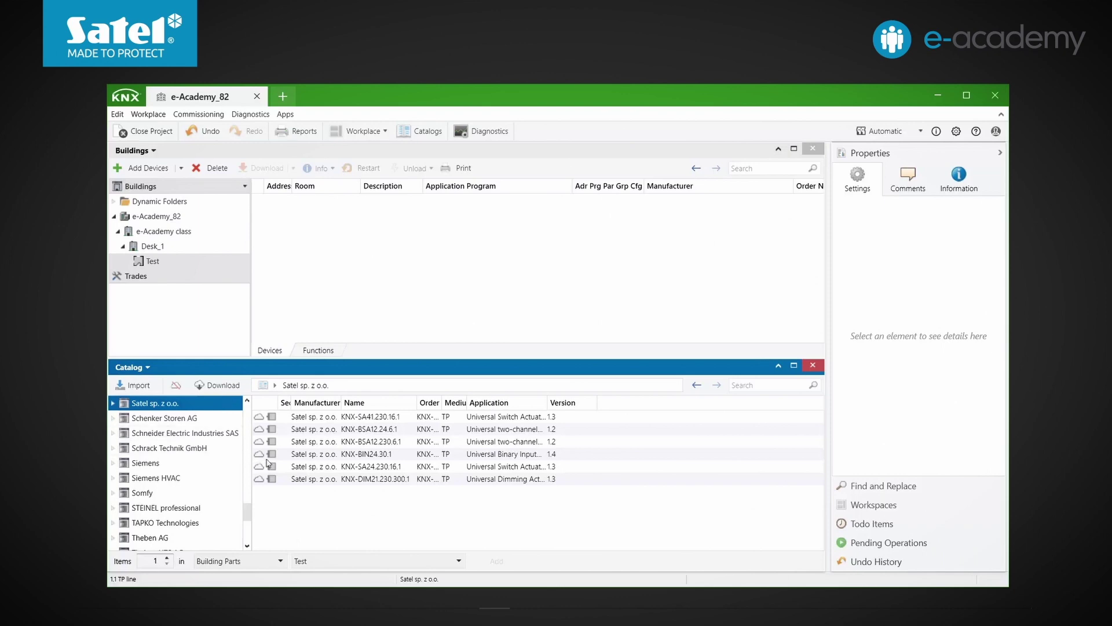
# Add the Satel KNX-BIN24.30.1 binary input and KNX-SA24.230.16.1 switch actuator to room Test.
pyautogui.click(362, 459)
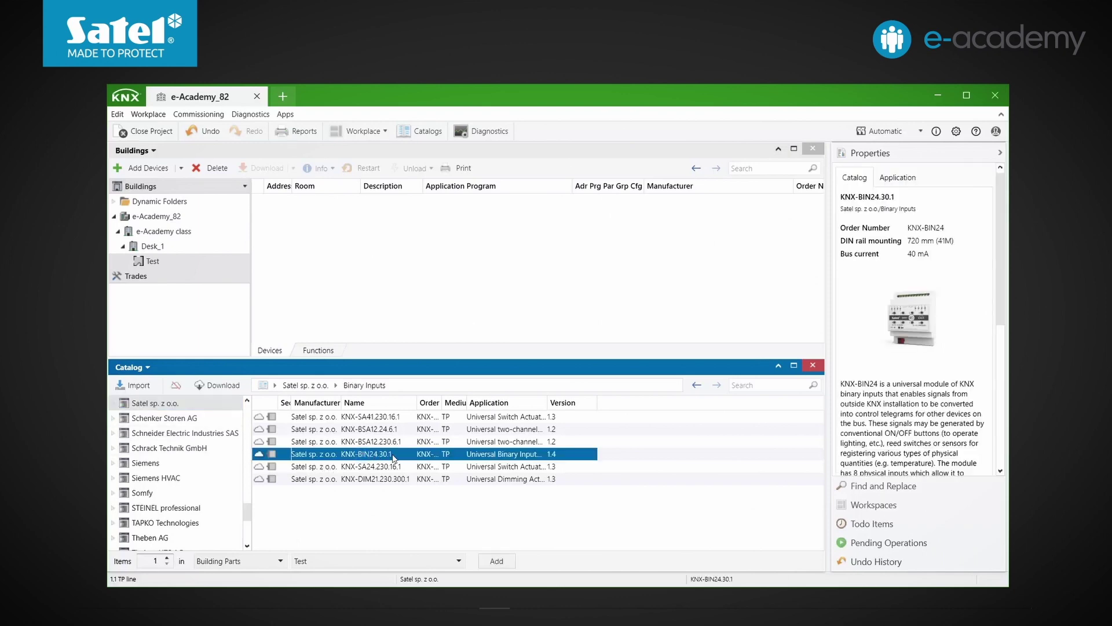
pyautogui.doubleClick(397, 456)
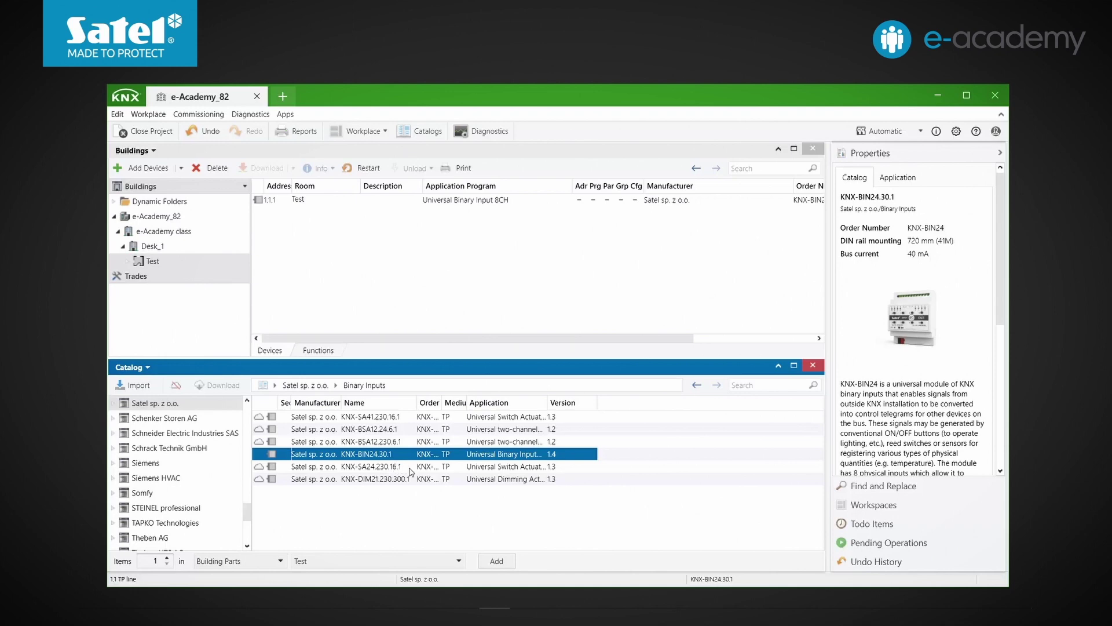
pyautogui.click(408, 467)
pyautogui.moveTo(408, 467); pyautogui.dragTo(428, 270)
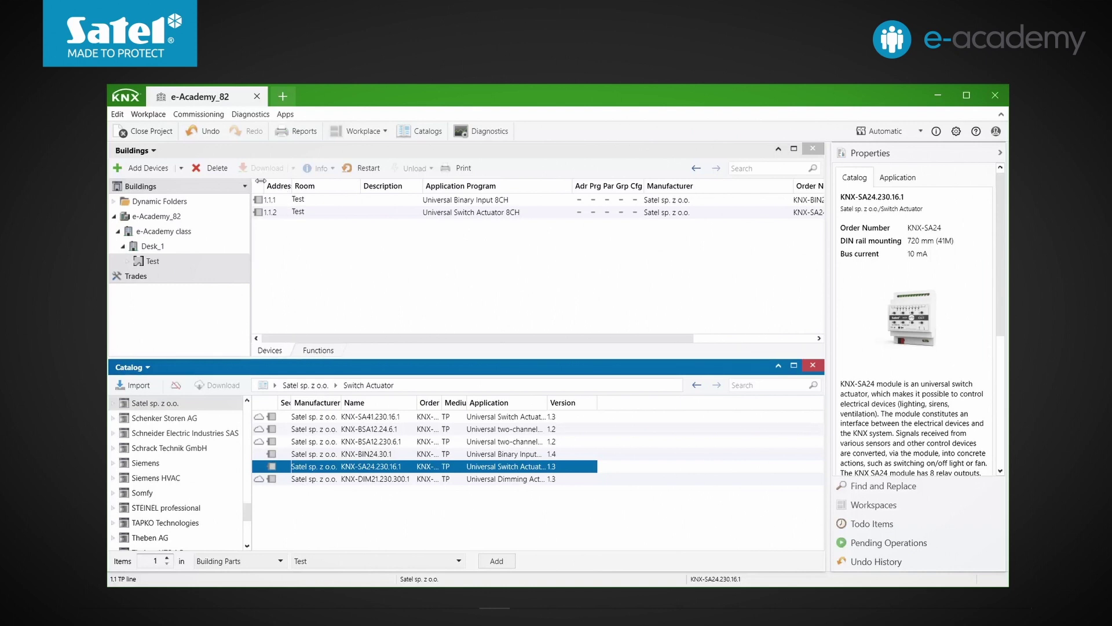
# Give device 1.1.1 the description 'BI switches / MONO buttons'.
pyautogui.click(322, 205)
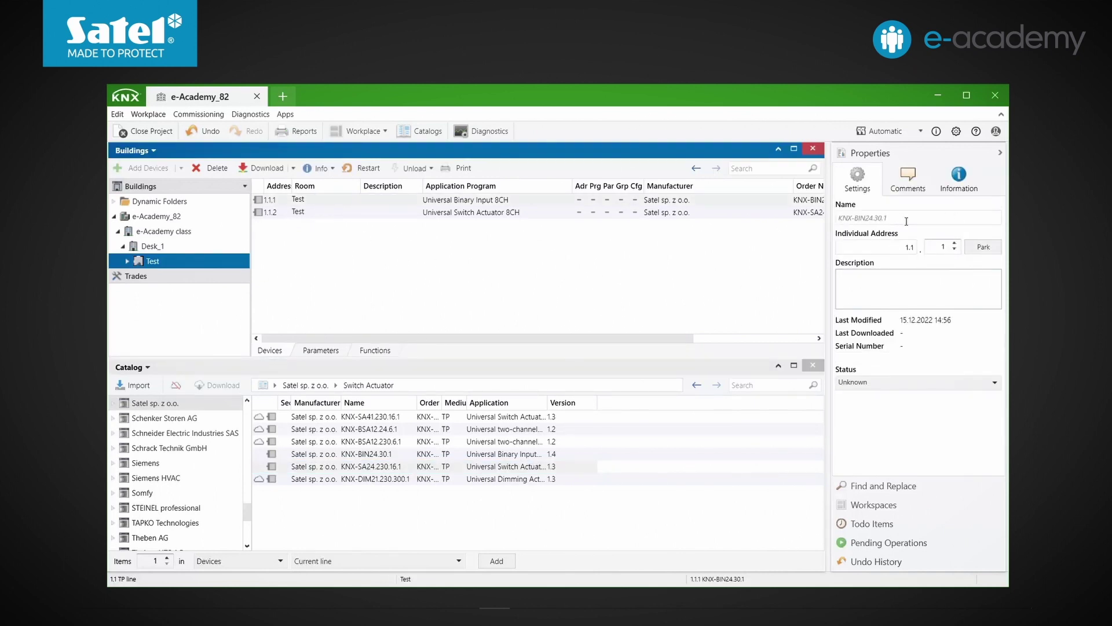
pyautogui.click(940, 278)
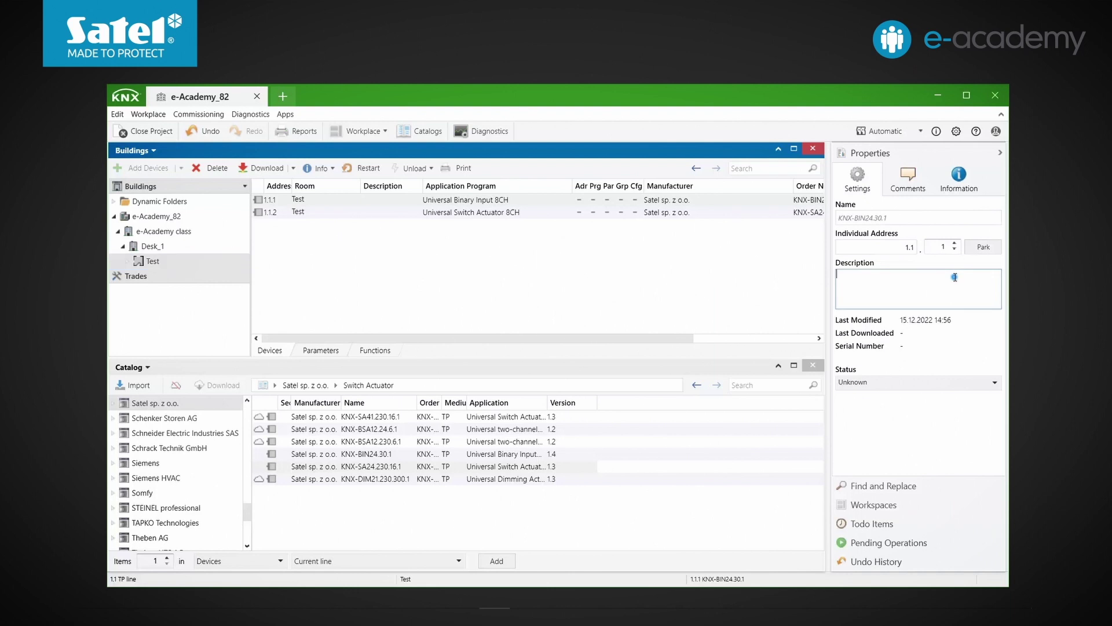
pyautogui.write('BI switches / MONO buttons')
# Give device 1.1.2 the description 'LEDs 1 to 4'.
pyautogui.click(463, 216)
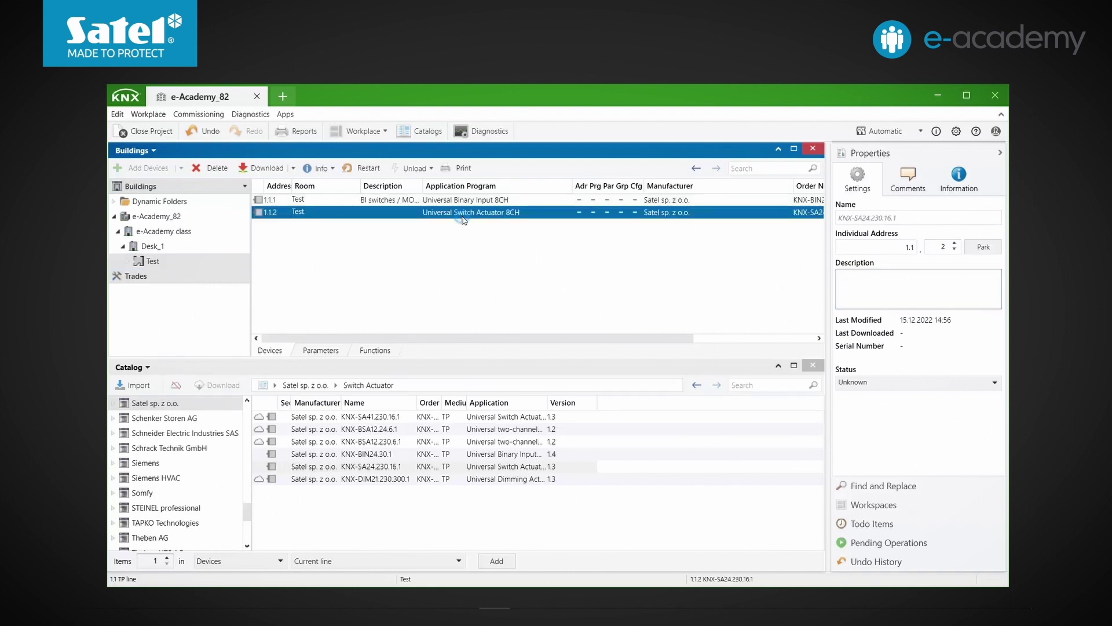
pyautogui.click(980, 289)
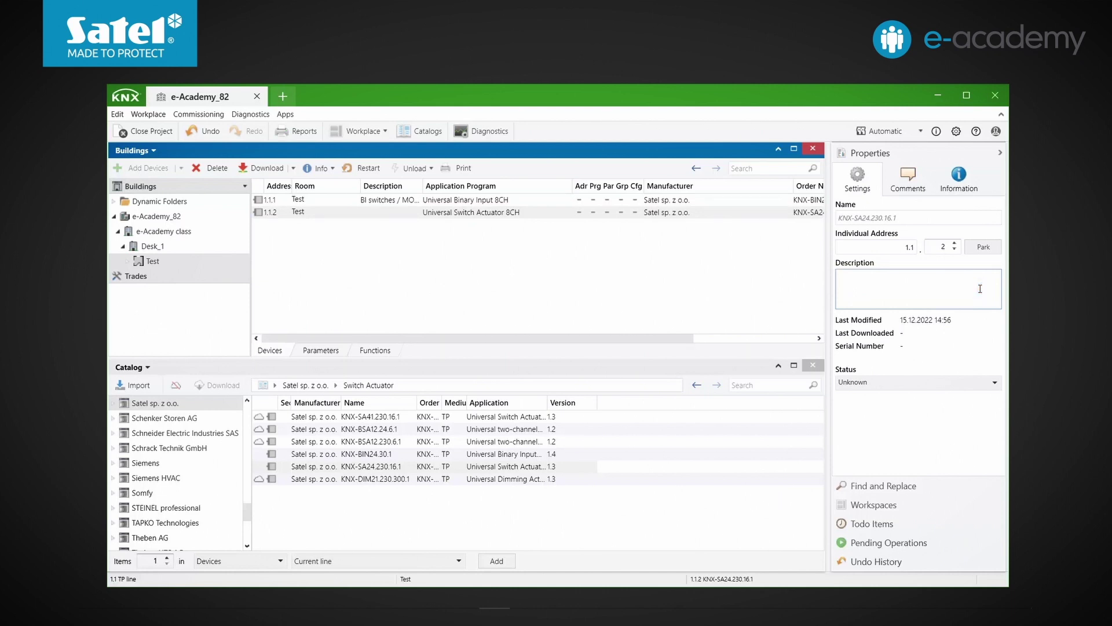
pyautogui.write('LEDs 1 to 4')
pyautogui.click(419, 254)
pyautogui.click(148, 370)
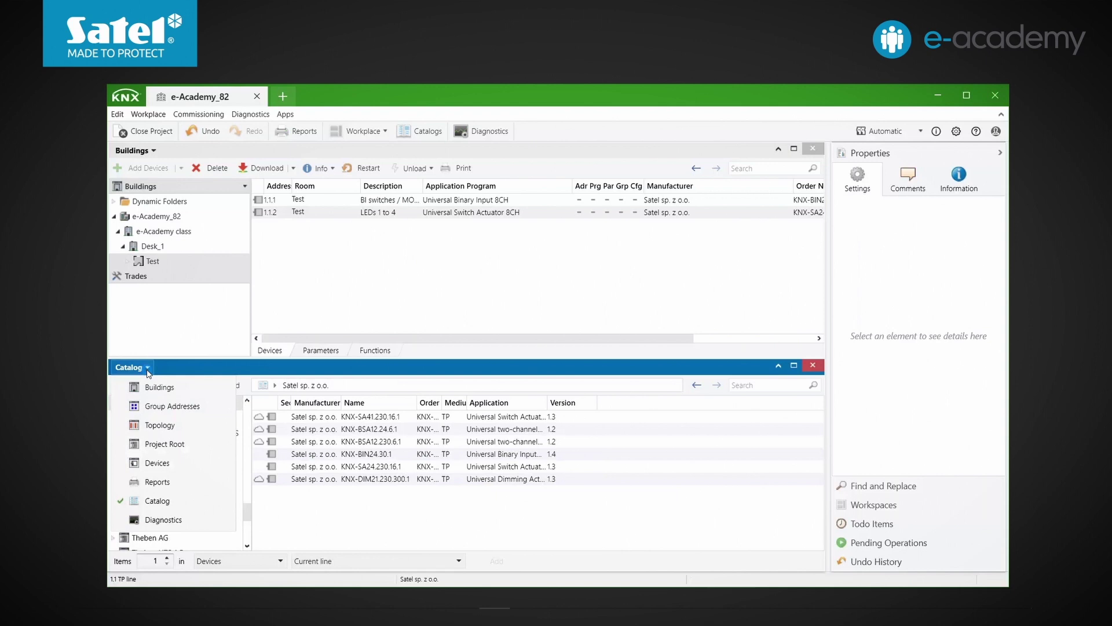
# Create main group 0 'Lighting' in the group addresses.
pyautogui.click(219, 409)
pyautogui.click(198, 384)
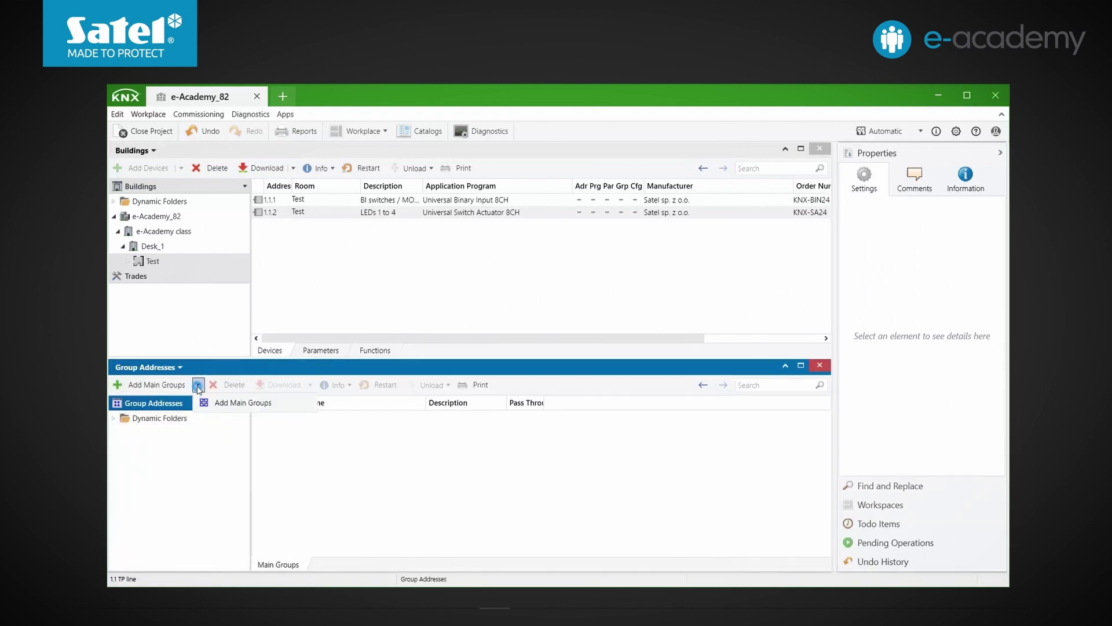
pyautogui.click(284, 408)
pyautogui.write('Lighting')
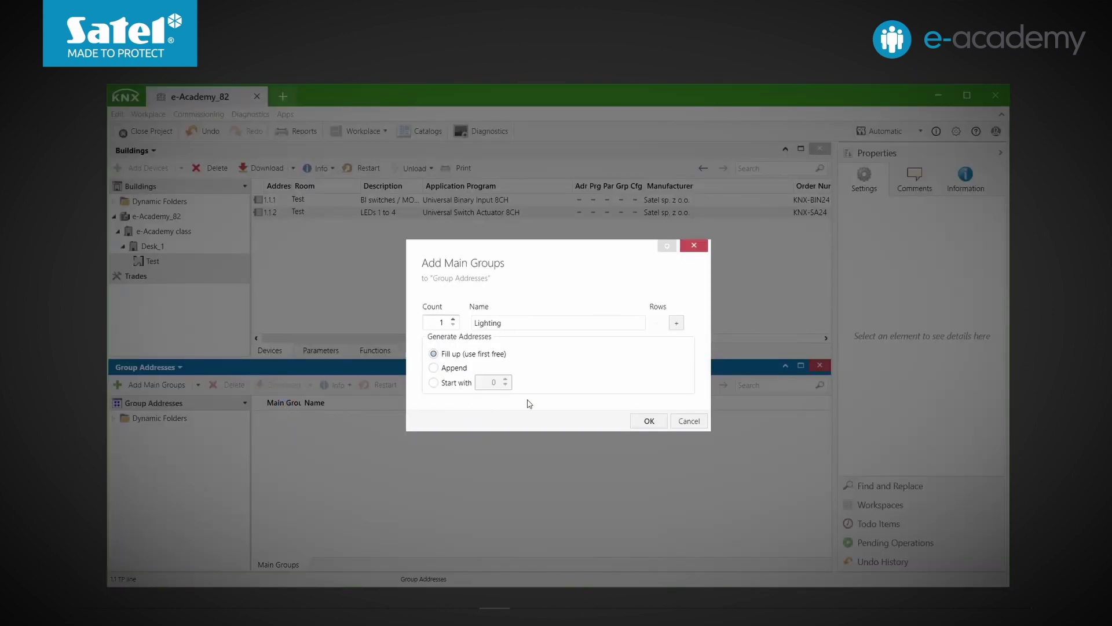
pyautogui.click(649, 421)
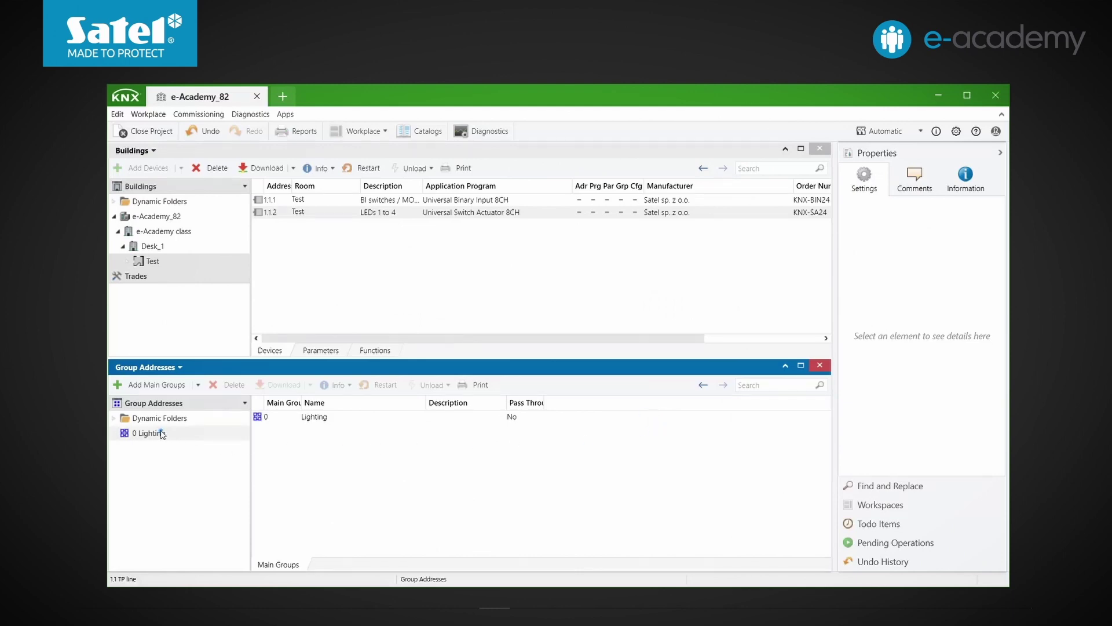
# Add middle group 0/0 'LEDs' under Lighting.
pyautogui.click(197, 435)
pyautogui.click(184, 383)
pyautogui.write('LEDs')
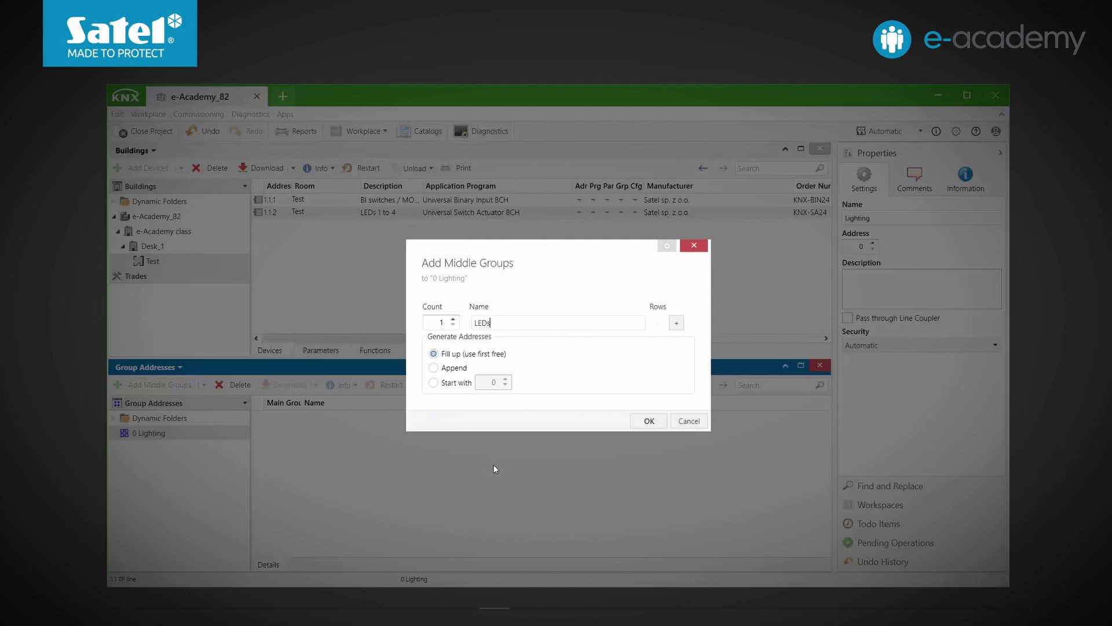
pyautogui.click(643, 422)
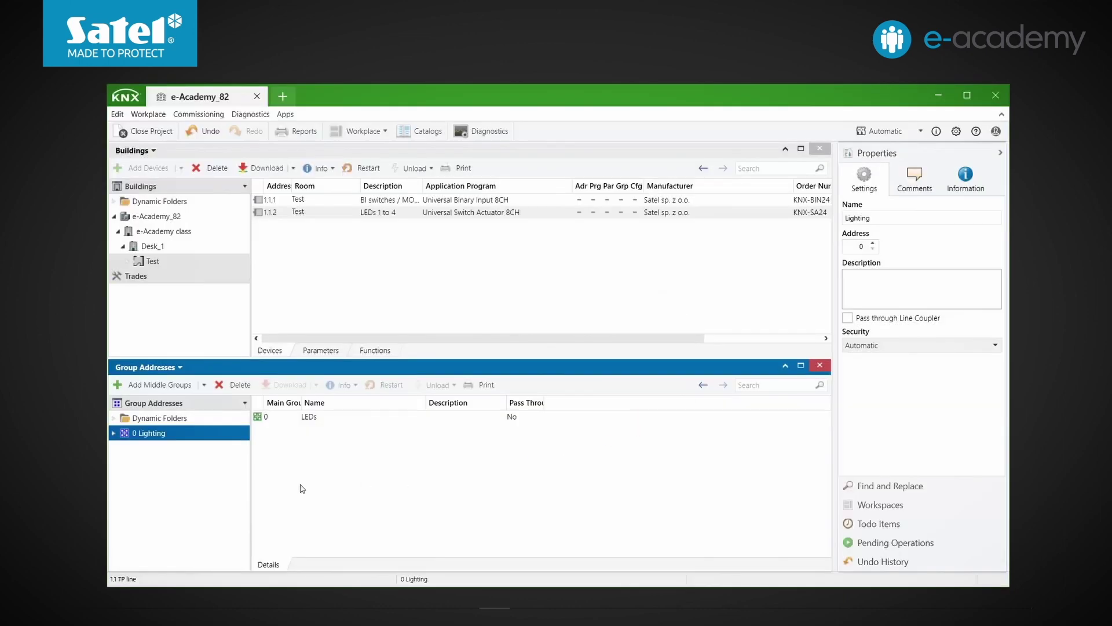
# Add group address 0/0/1 'LED 3 ON/OFF' under LEDs.
pyautogui.click(114, 433)
pyautogui.click(175, 449)
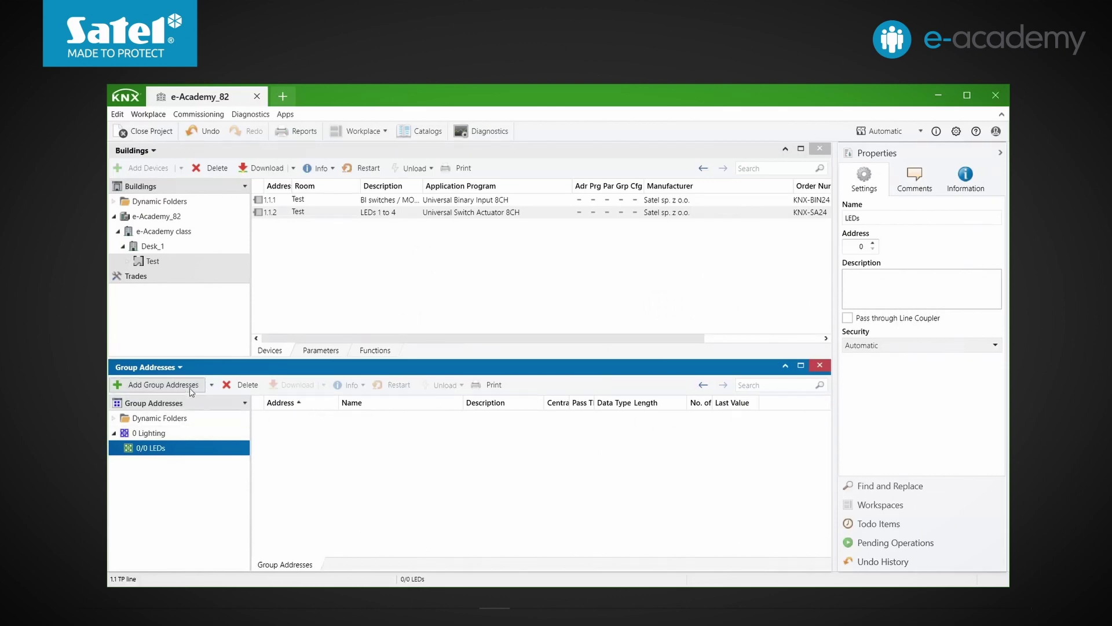
pyautogui.click(192, 385)
pyautogui.write('LED 3 ON/OFF')
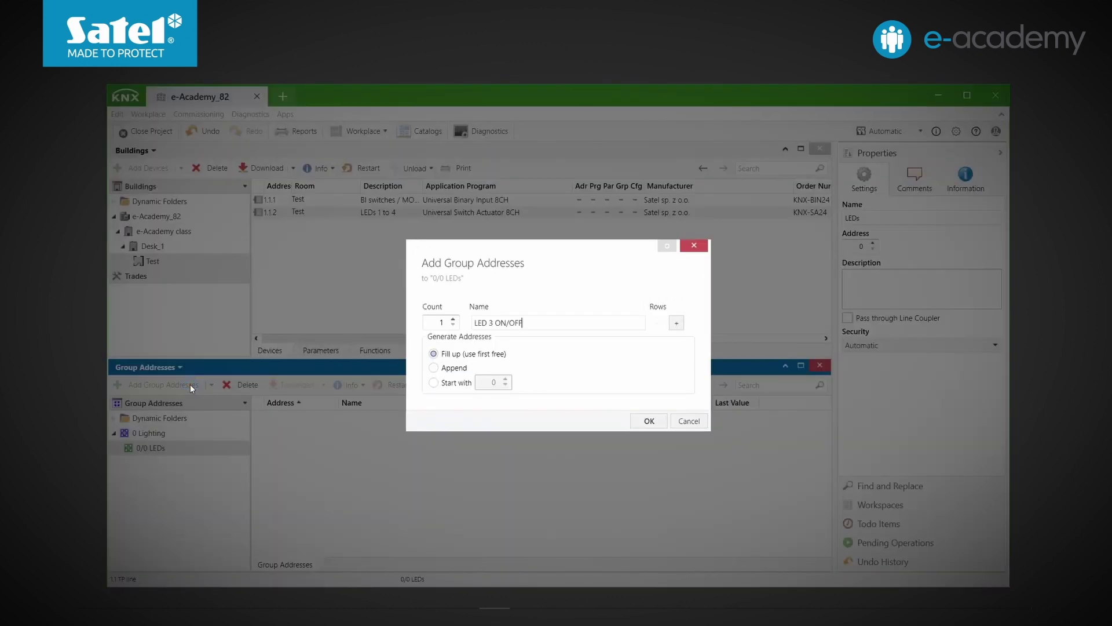
pyautogui.click(648, 421)
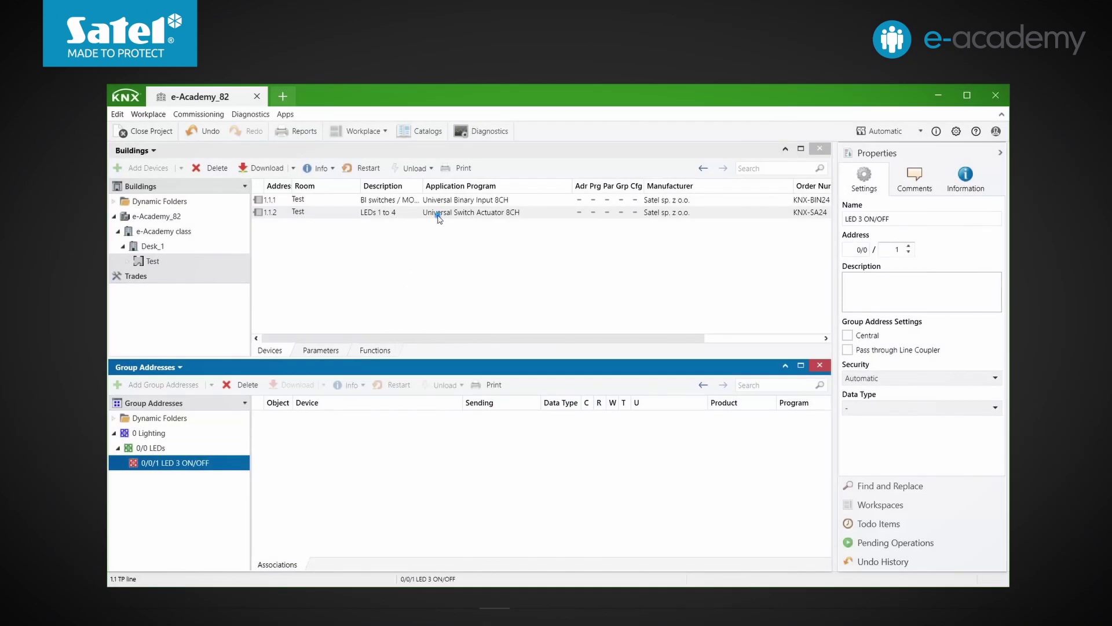
# Link device 1.1.2's object 38 Channel C - Switch to group address 0/0/1 LED 3 ON/OFF.
pyautogui.click(435, 220)
pyautogui.click(127, 262)
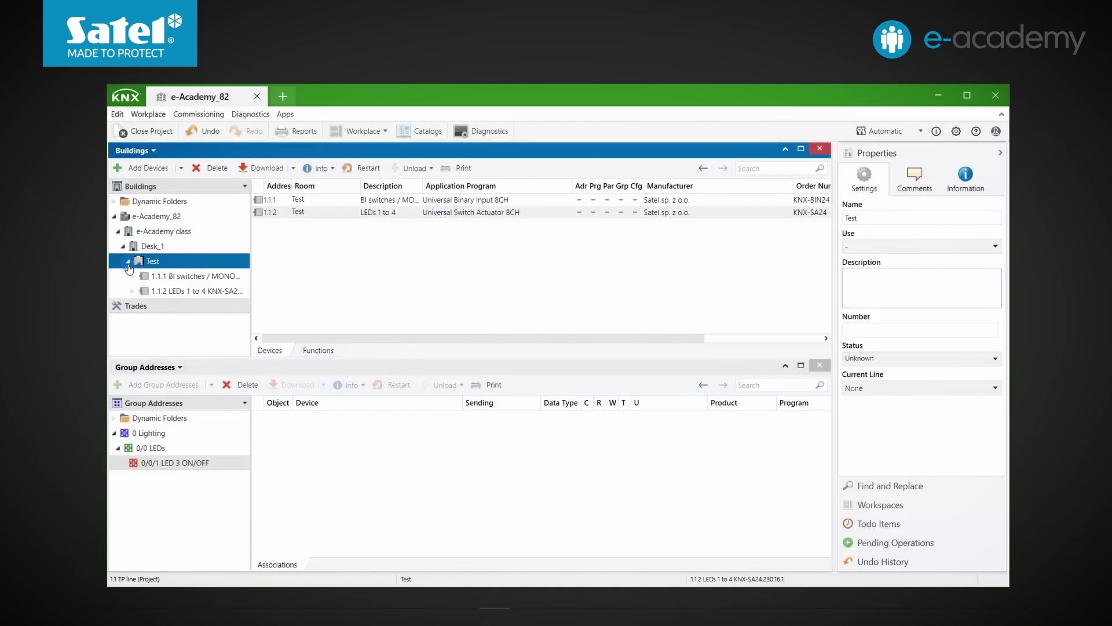
pyautogui.click(188, 292)
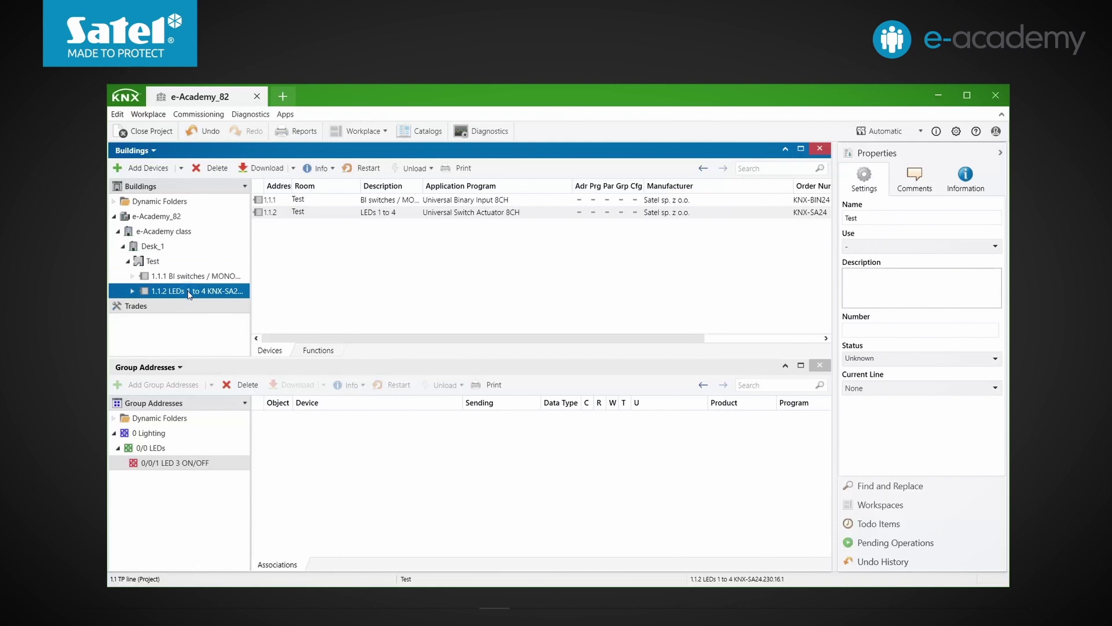
pyautogui.click(132, 291)
pyautogui.click(137, 336)
pyautogui.scroll(-3, 238, 278)
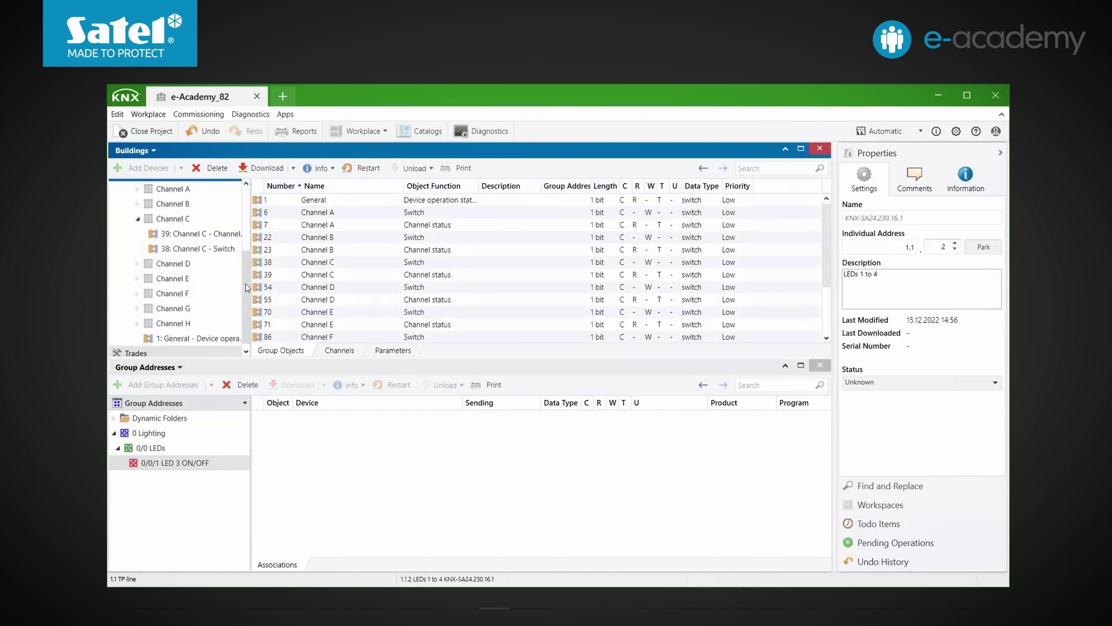
pyautogui.click(223, 249)
pyautogui.moveTo(221, 257); pyautogui.dragTo(325, 444)
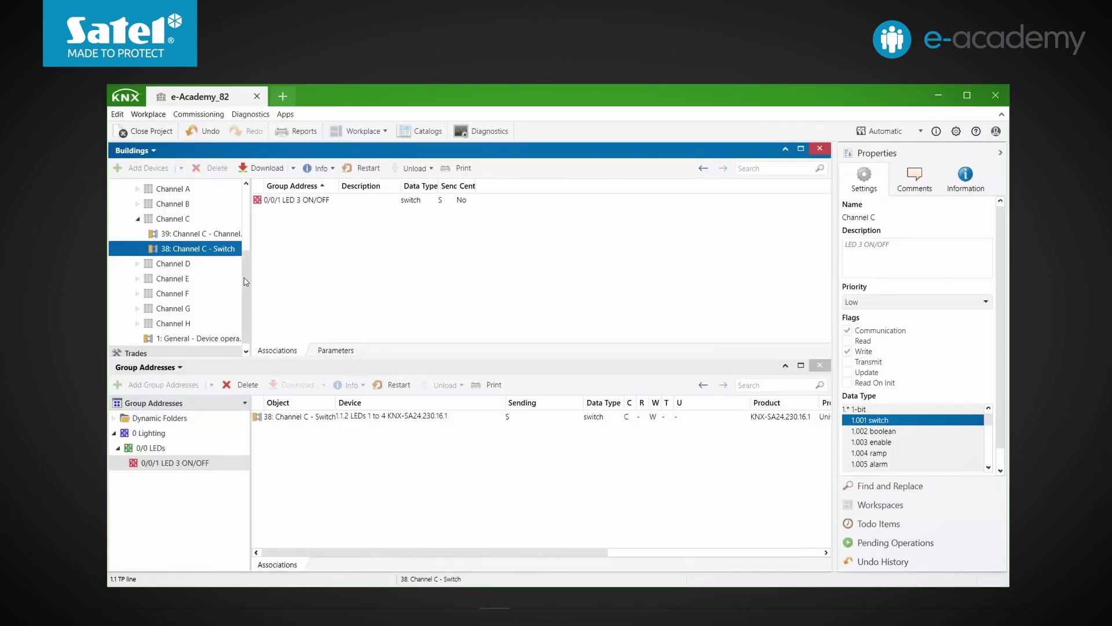
pyautogui.scroll(3, 204, 282)
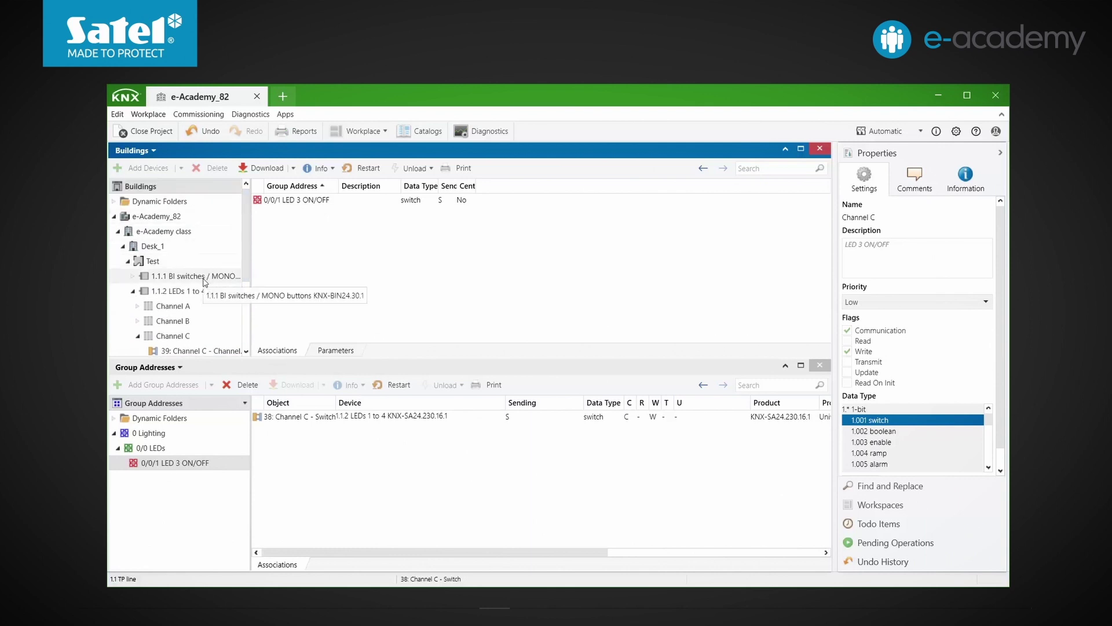
pyautogui.click(204, 282)
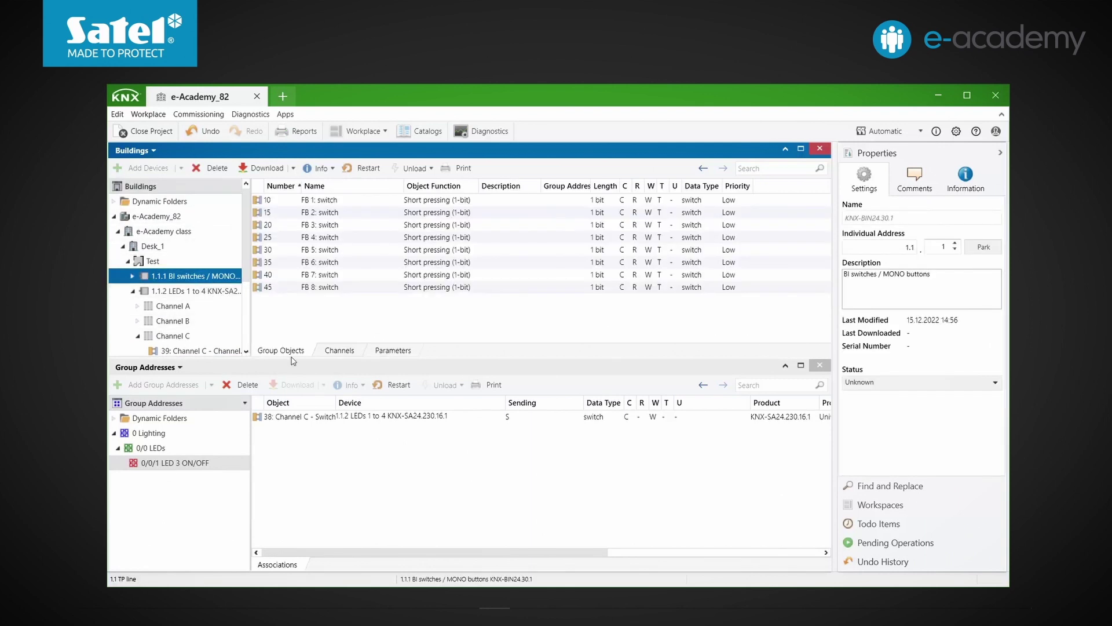
# Review device 1.1.1's General function block parameters, keeping function block 1 as Switch.
pyautogui.click(299, 354)
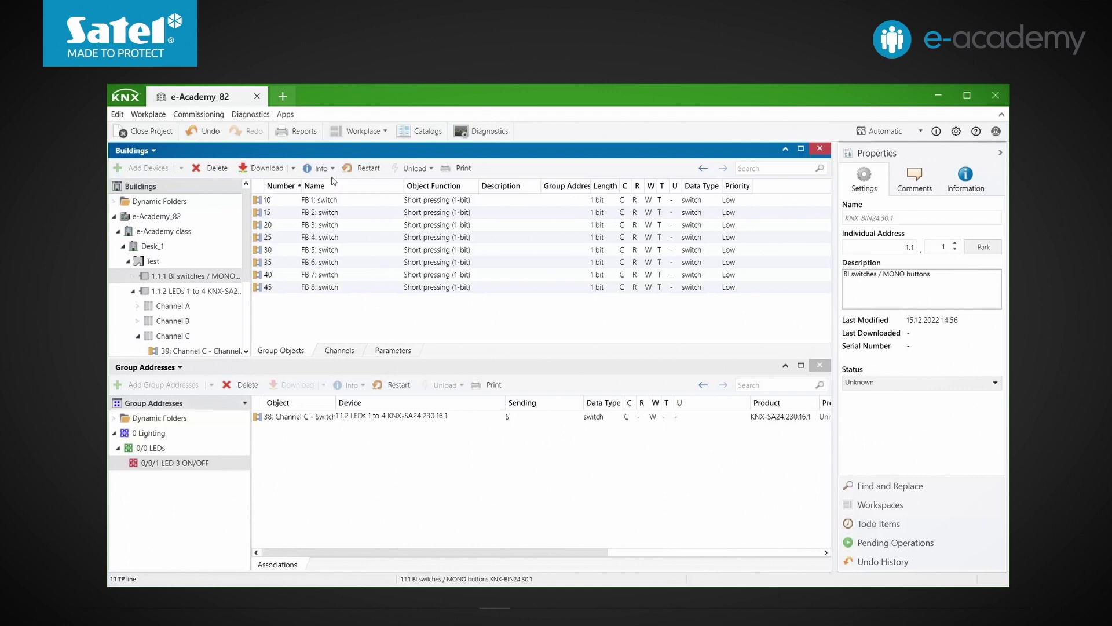
pyautogui.click(393, 351)
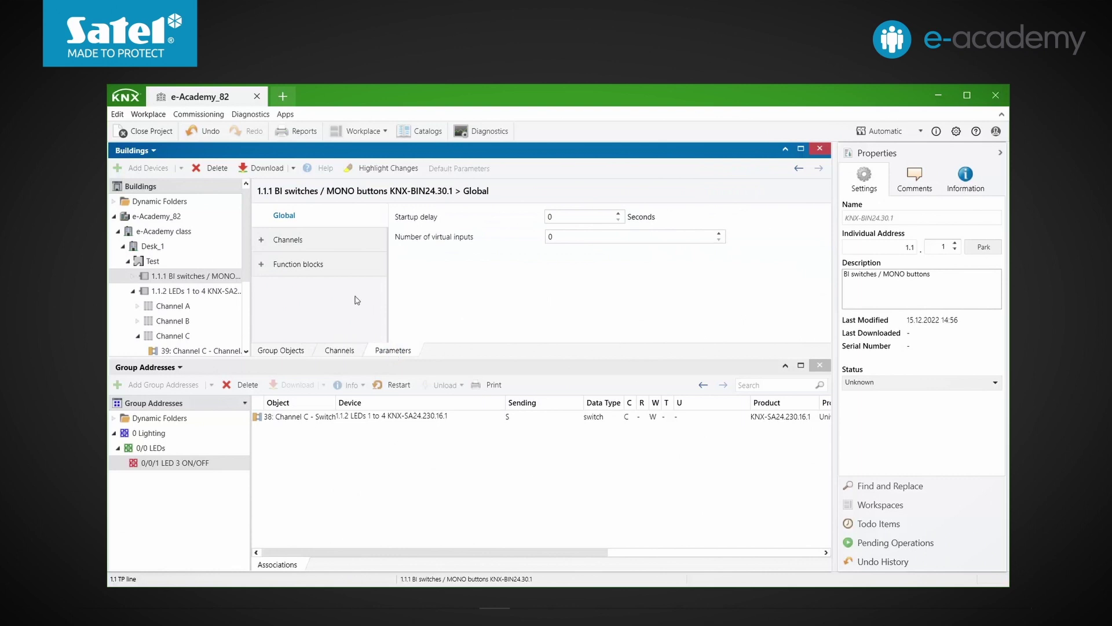
pyautogui.click(262, 264)
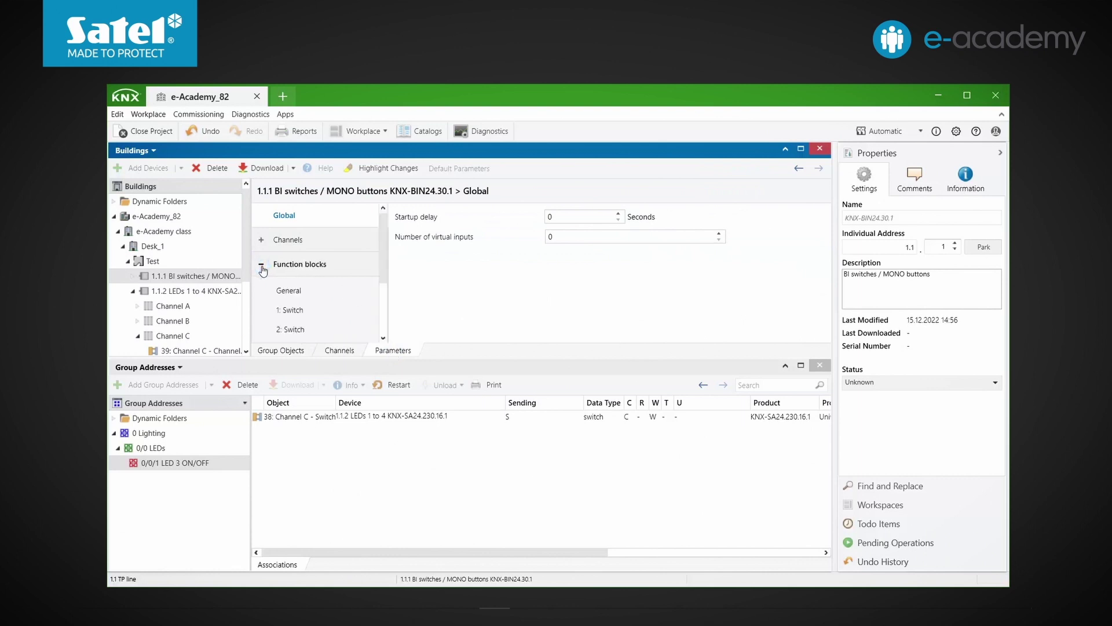
pyautogui.scroll(-3, 378, 281)
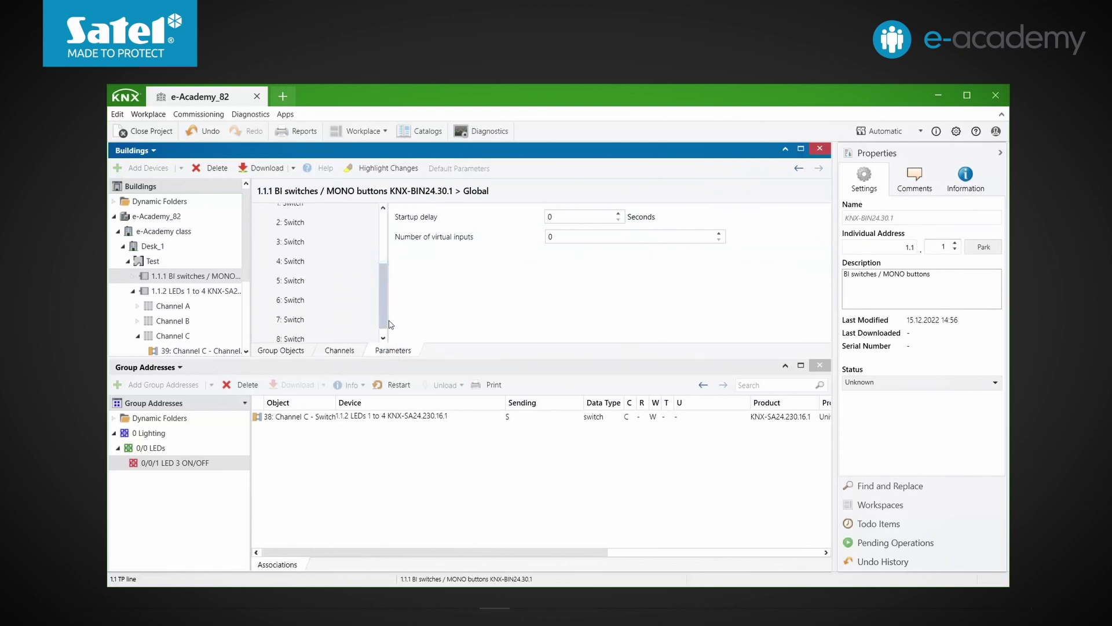
pyautogui.click(295, 211)
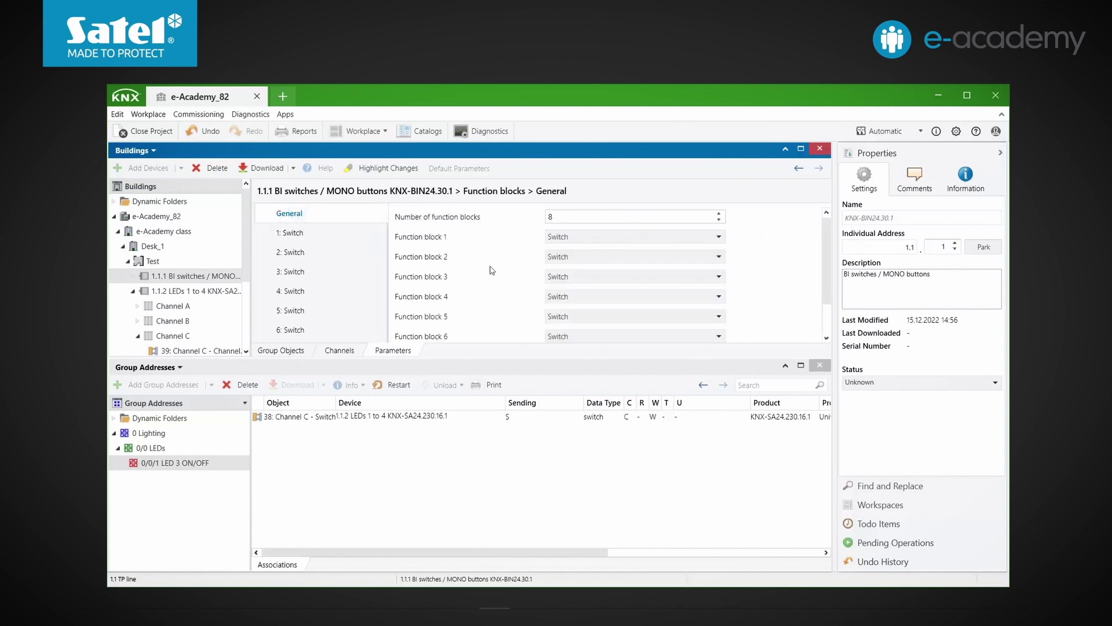
pyautogui.click(720, 238)
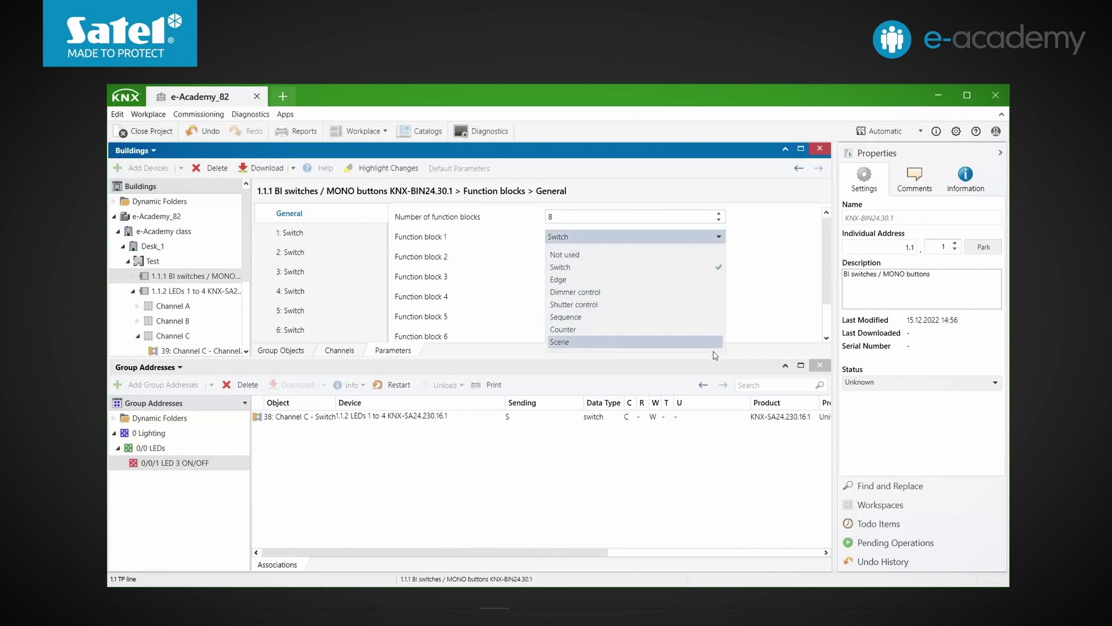
pyautogui.click(700, 272)
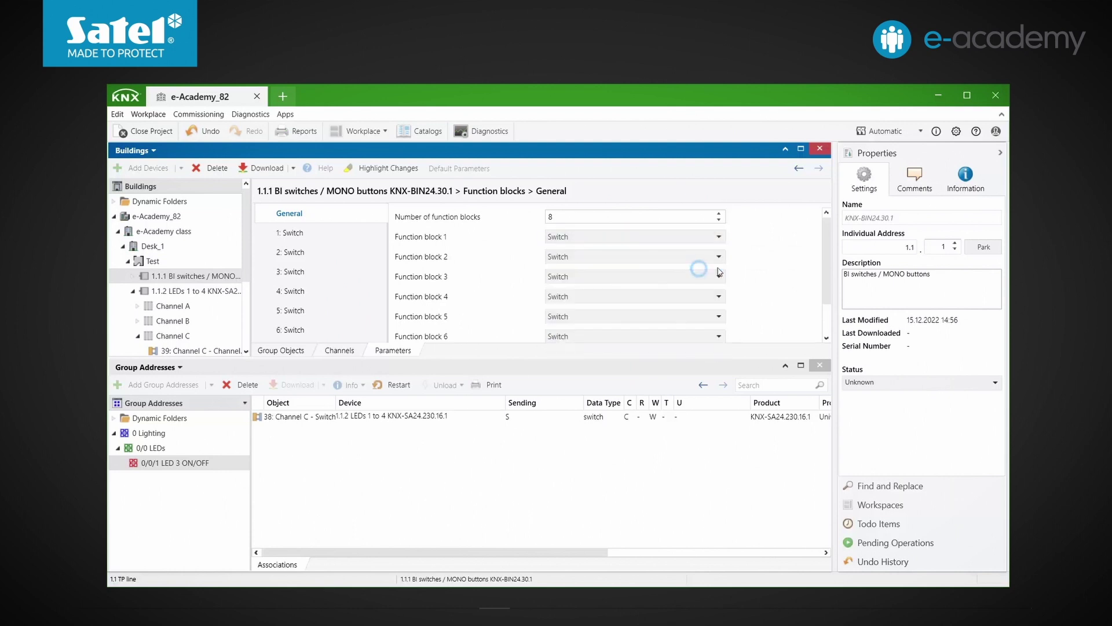
pyautogui.click(719, 213)
pyautogui.scroll(-3, 832, 248)
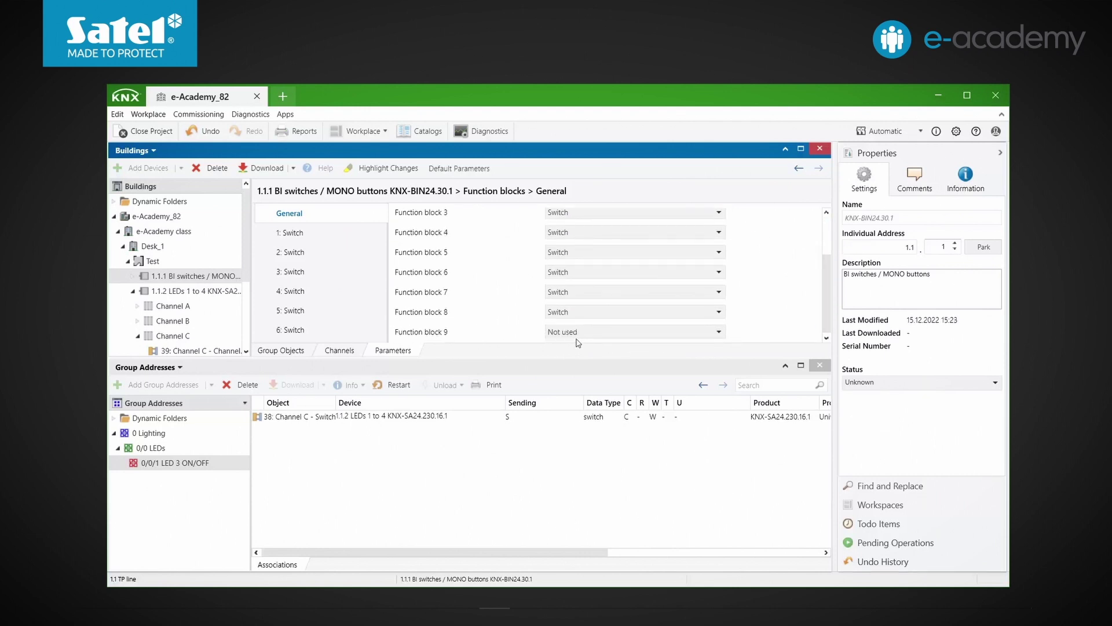
pyautogui.moveTo(826, 278); pyautogui.dragTo(829, 228)
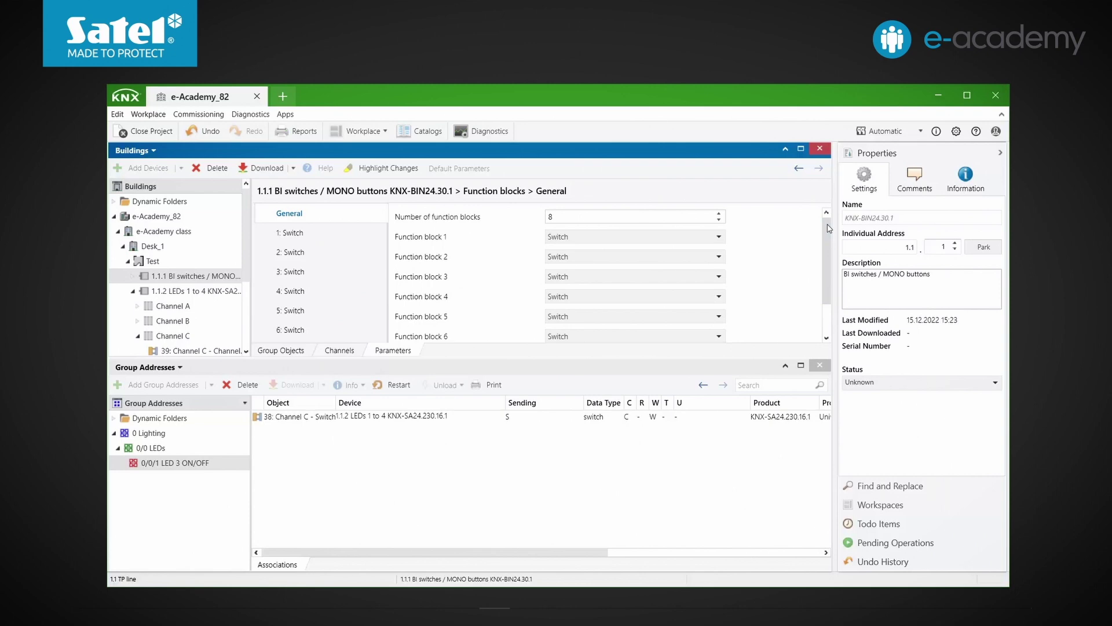
# Check function blocks 1 and 3 (Physical Channel C), then list the group objects.
pyautogui.click(296, 233)
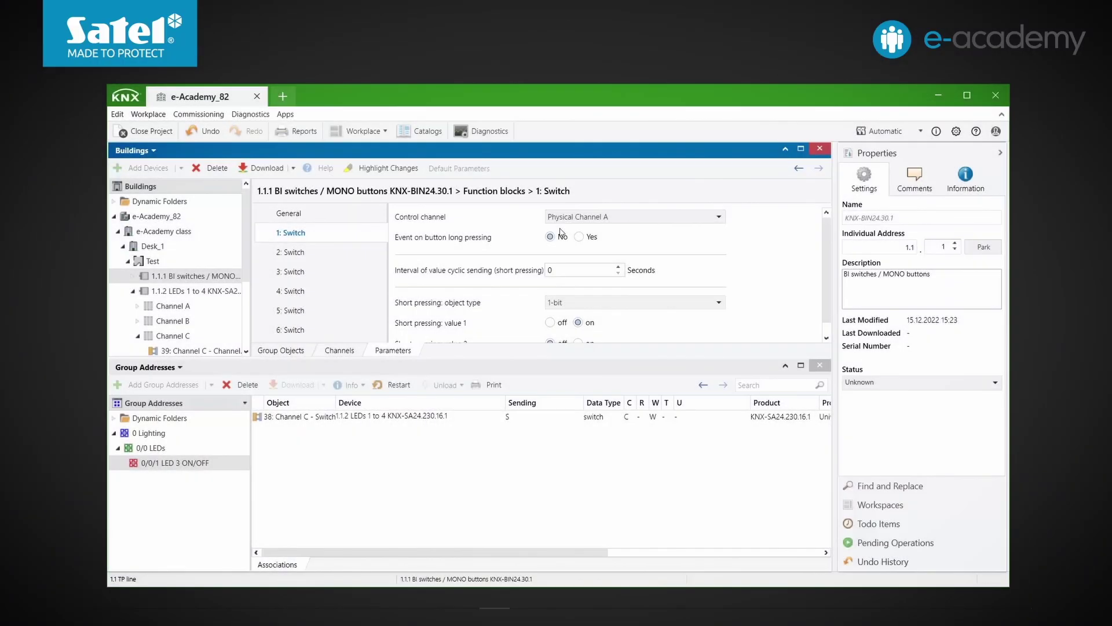
pyautogui.click(320, 273)
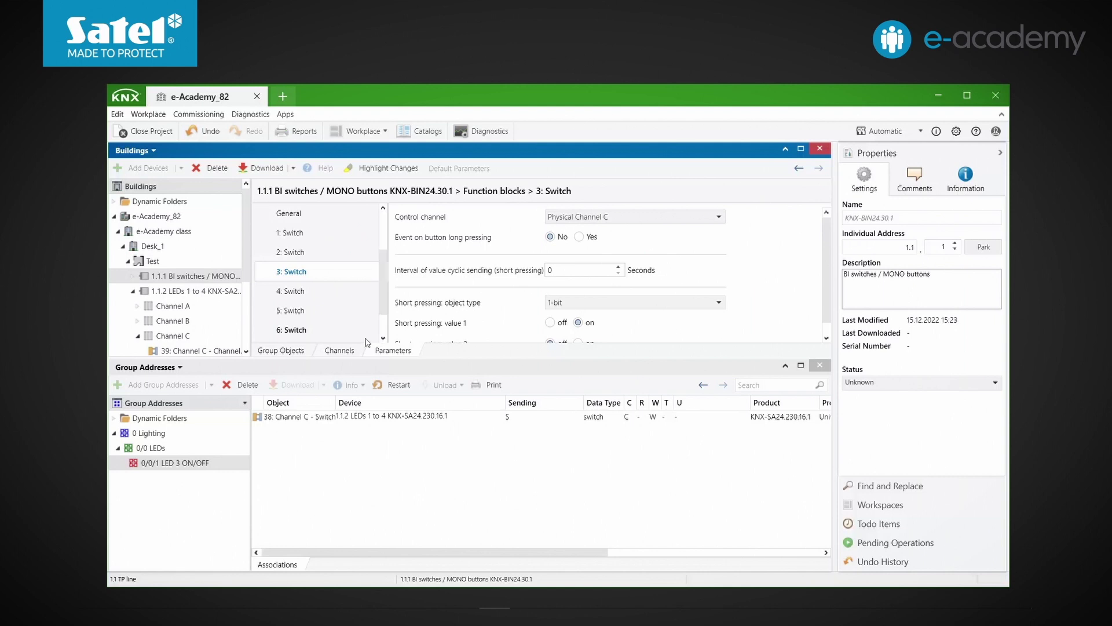
pyautogui.click(302, 350)
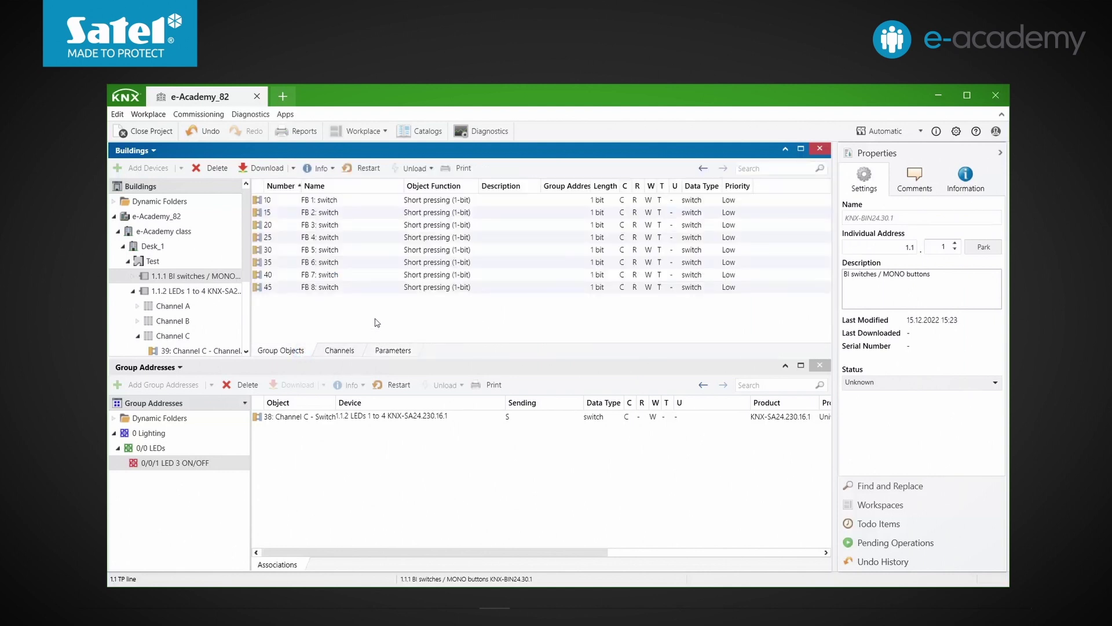
# Link device 1.1.1's object 20 FB 3: switch to group address 0/0/1 LED 3 ON/OFF.
pyautogui.click(345, 226)
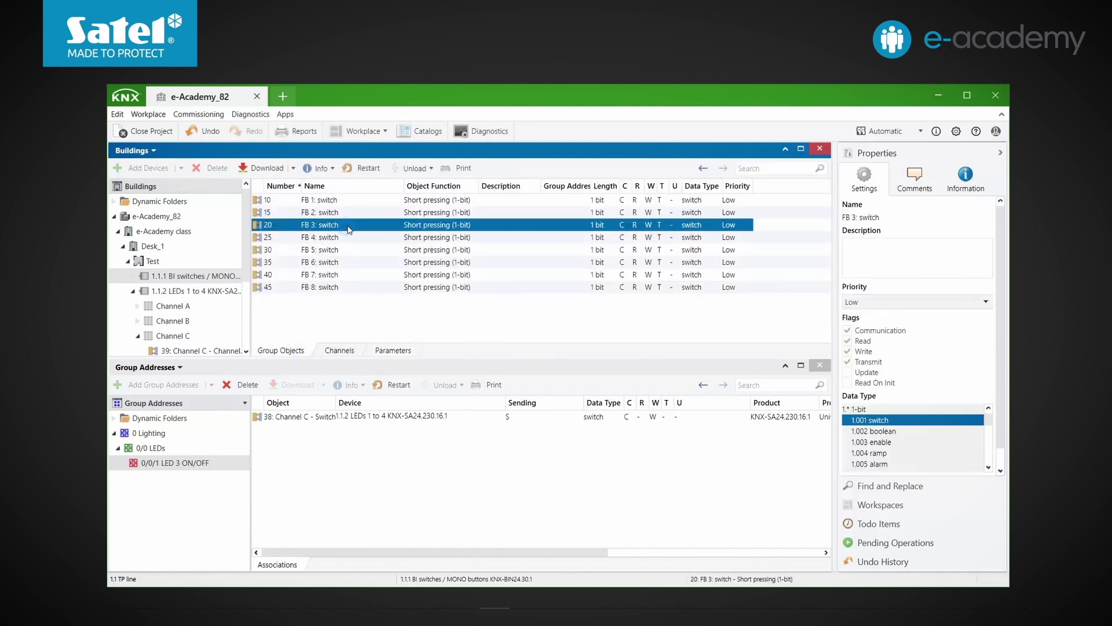
pyautogui.moveTo(355, 229); pyautogui.dragTo(366, 464)
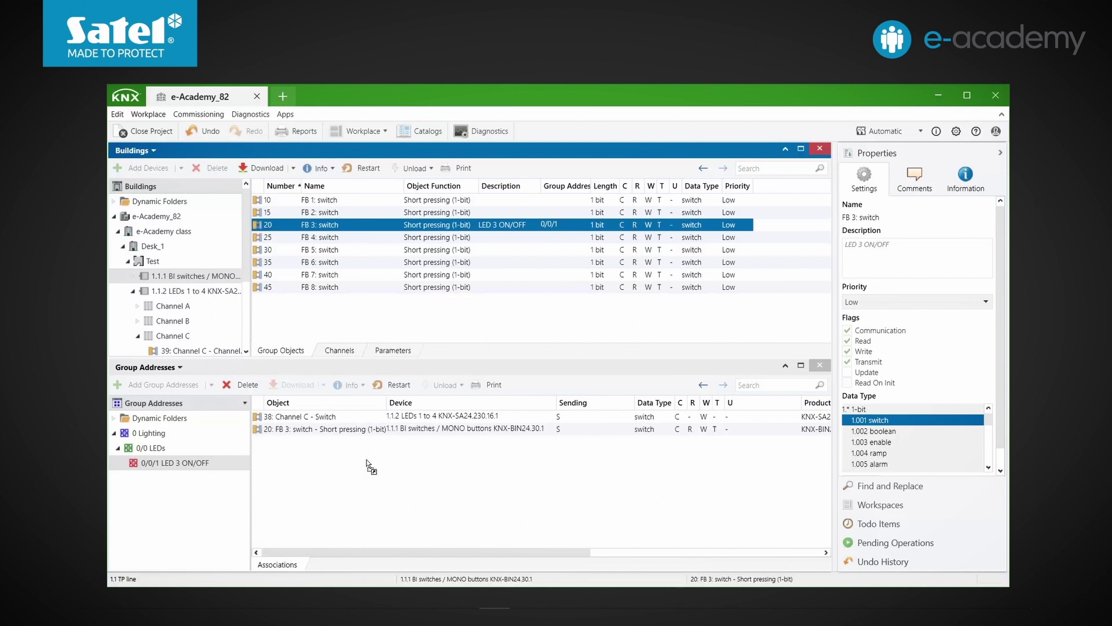
pyautogui.moveTo(388, 553); pyautogui.dragTo(594, 573)
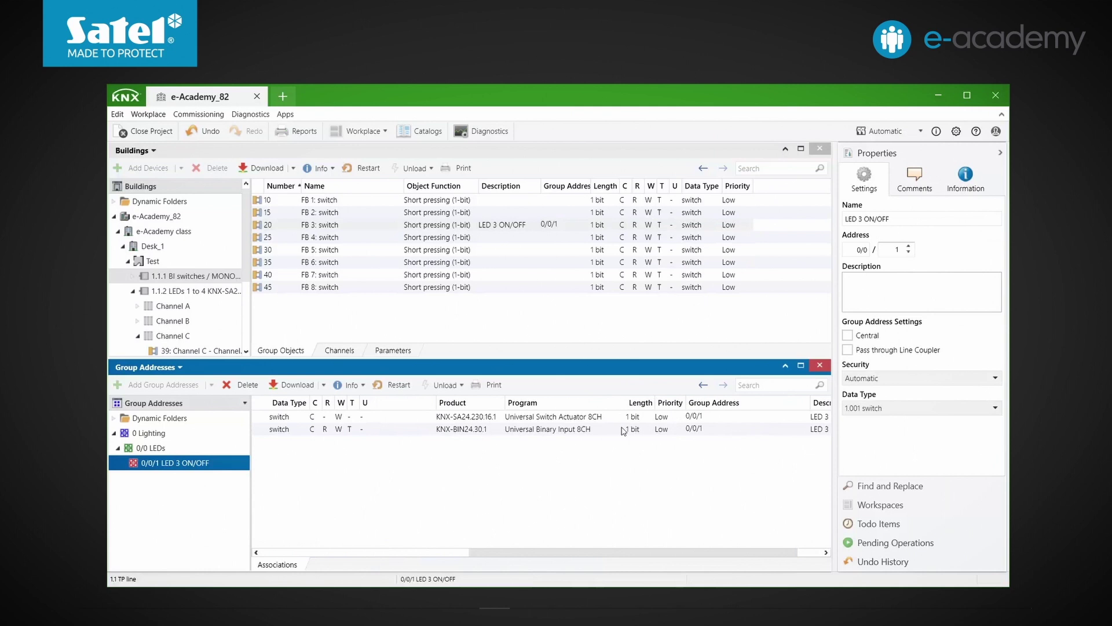
pyautogui.moveTo(639, 554); pyautogui.dragTo(373, 551)
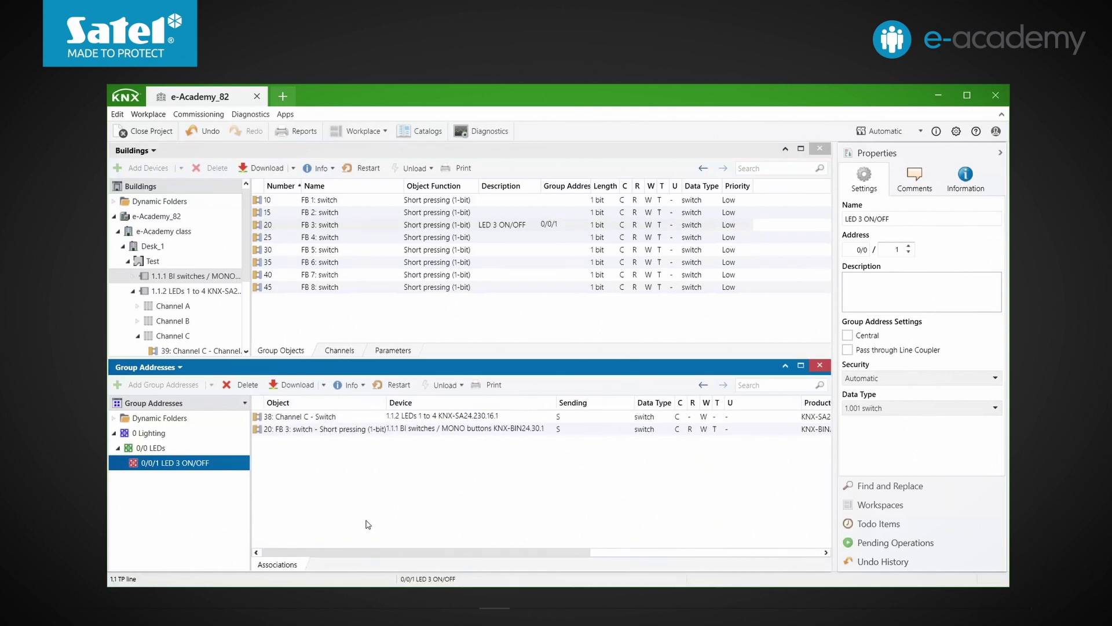
# Add group address 0/0/2 named 'LED 4 ON/OFF' under the LEDs middle group.
pyautogui.click(150, 448)
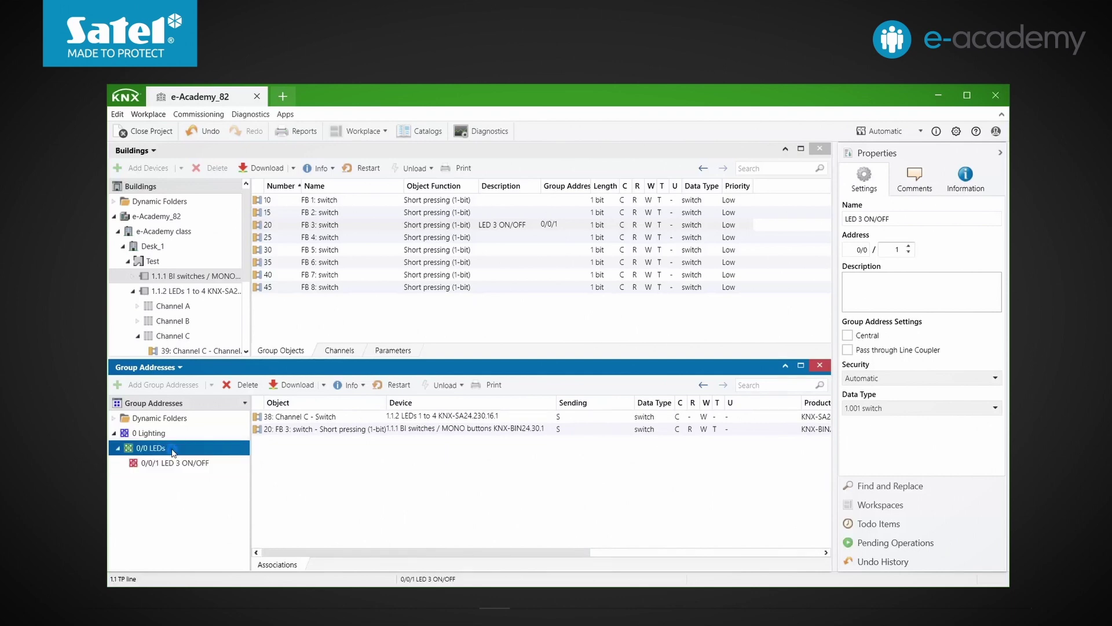
pyautogui.click(176, 385)
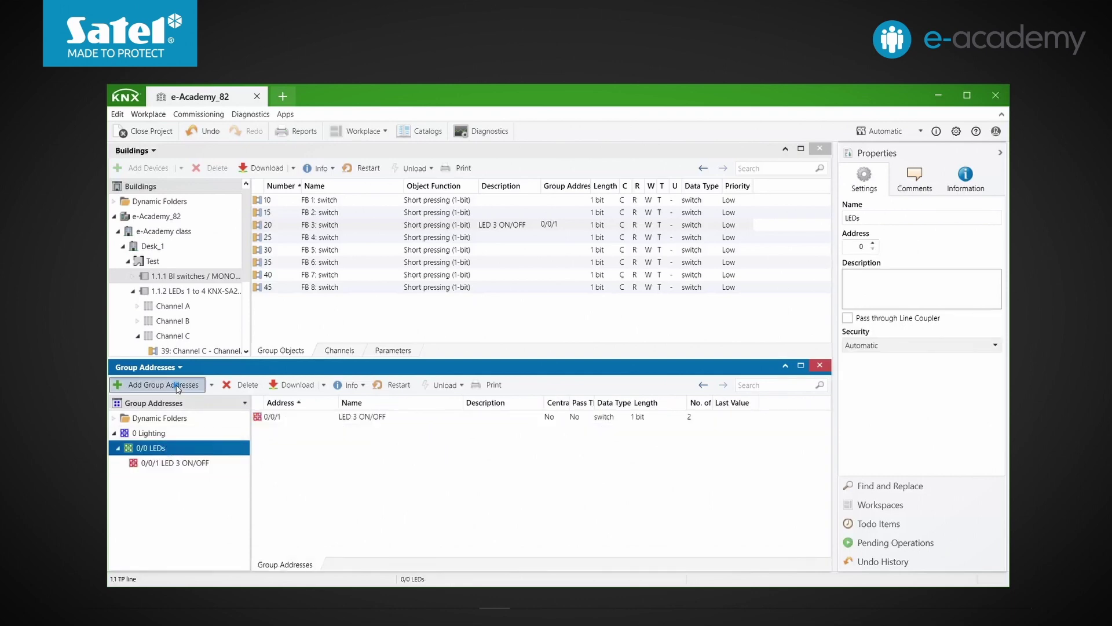
pyautogui.write('LED 4 ON/OFF')
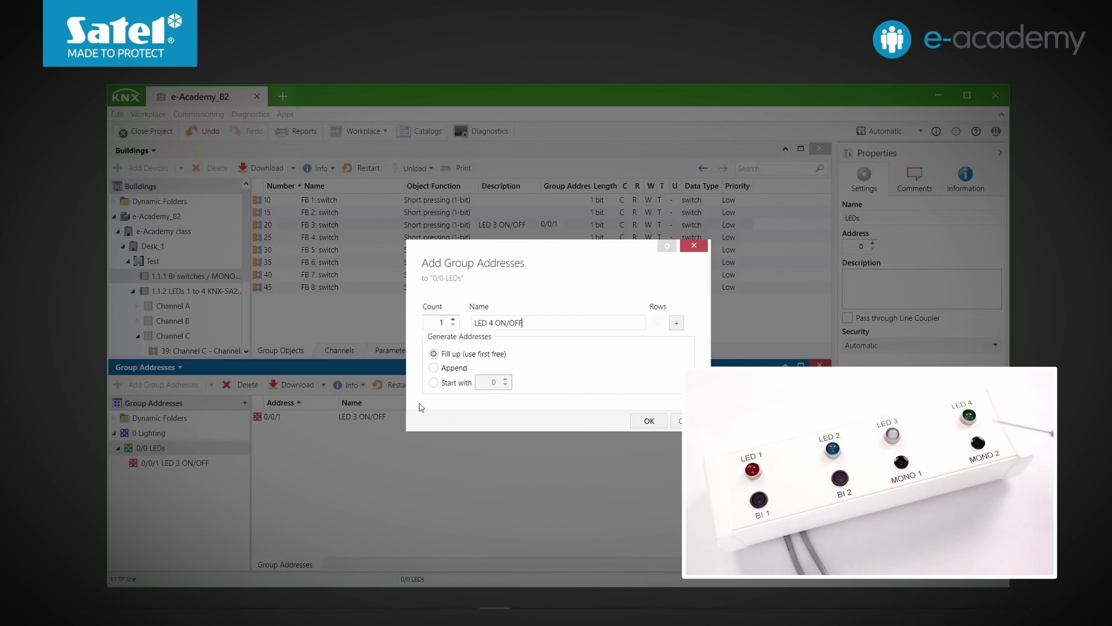
pyautogui.click(649, 421)
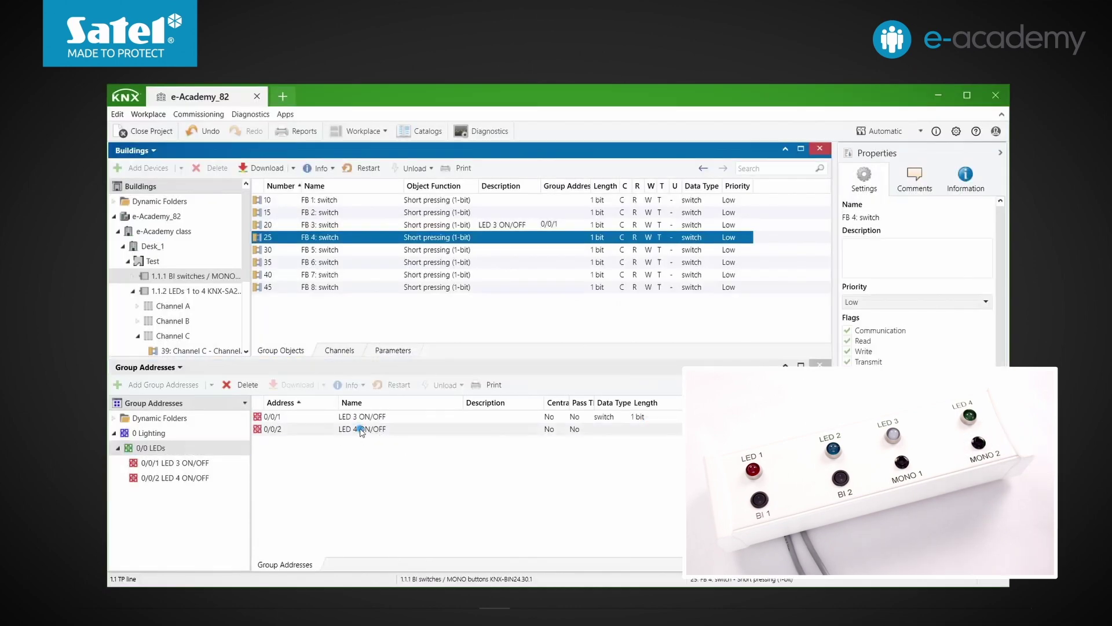
# Link the FB 4: switch object and Channel D's switch object to 0/0/2 LED 4 ON/OFF.
pyautogui.doubleClick(318, 430)
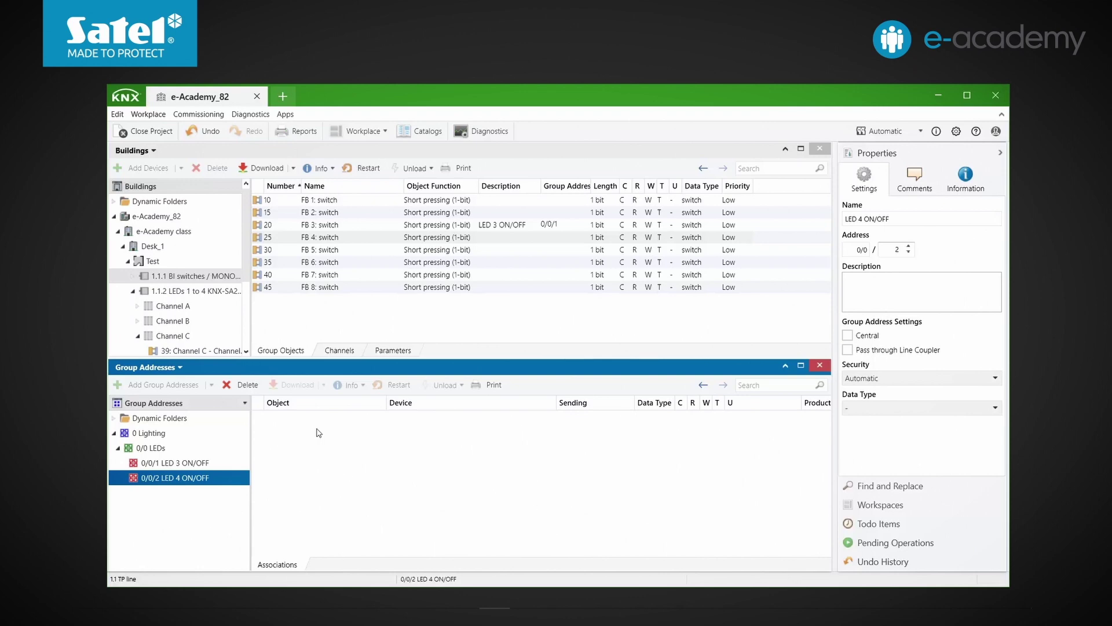
pyautogui.click(357, 239)
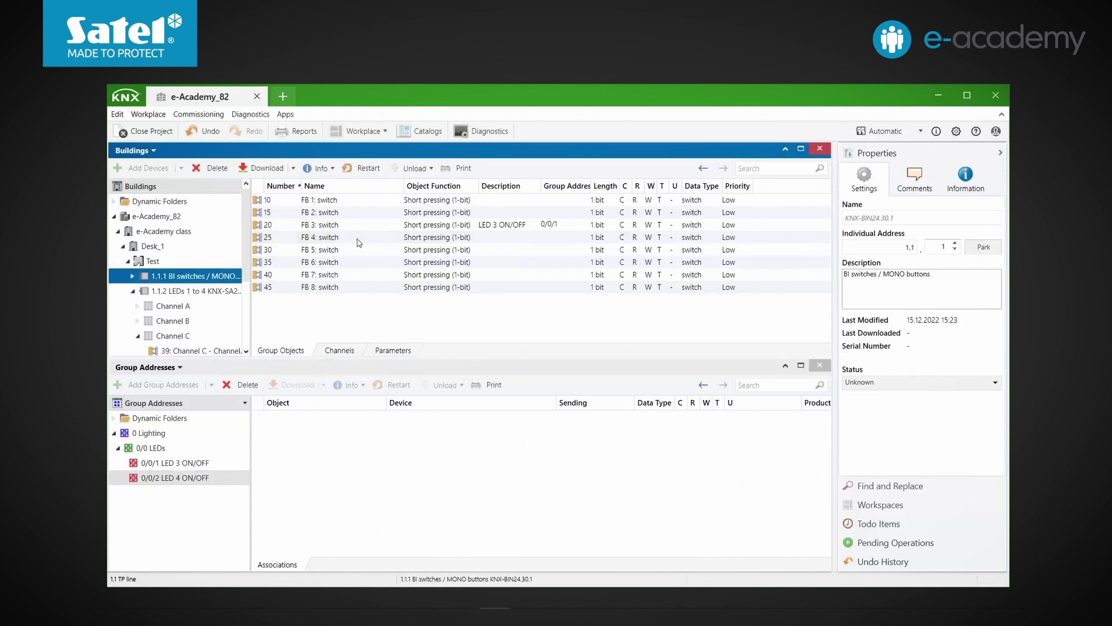
pyautogui.moveTo(361, 241); pyautogui.dragTo(350, 457)
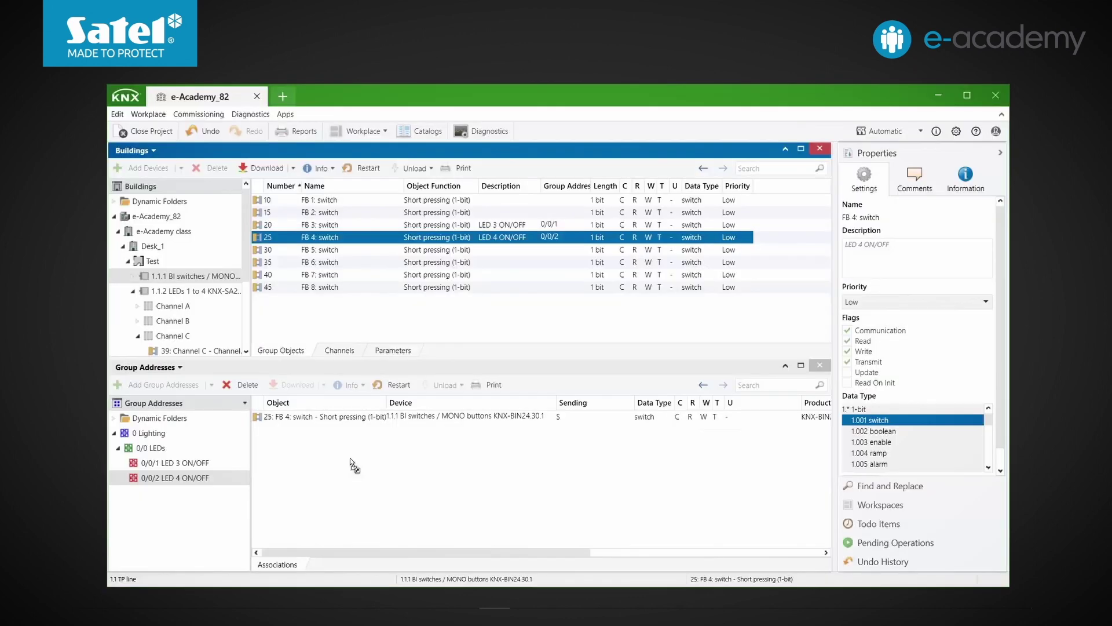
pyautogui.click(133, 290)
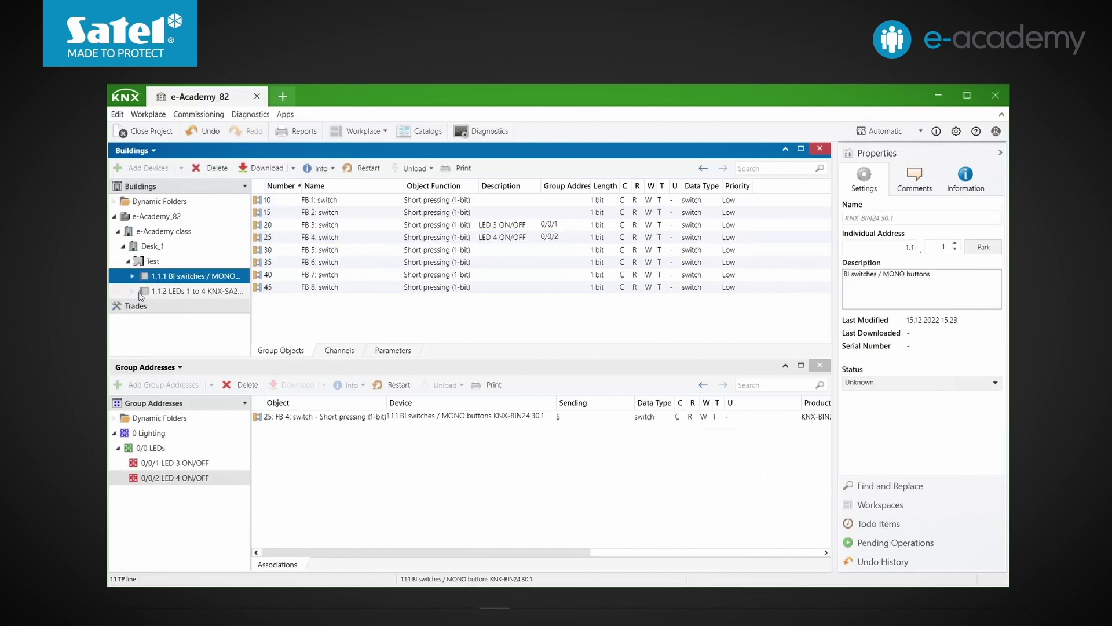
pyautogui.click(133, 290)
pyautogui.click(137, 350)
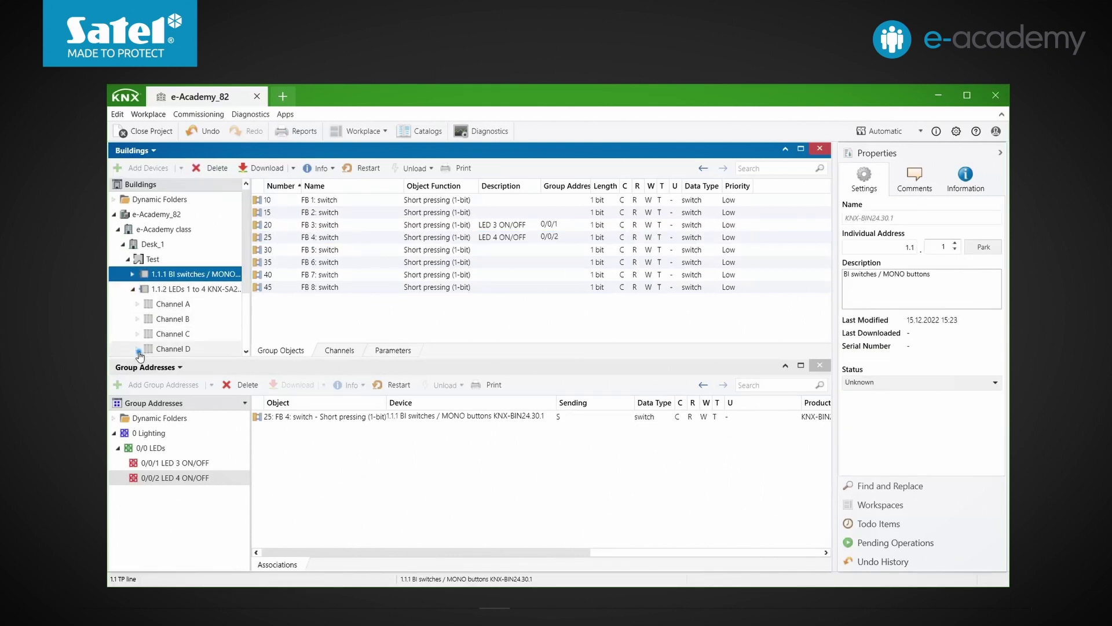
pyautogui.scroll(-3, 174, 289)
pyautogui.click(206, 335)
pyautogui.moveTo(206, 338); pyautogui.dragTo(335, 470)
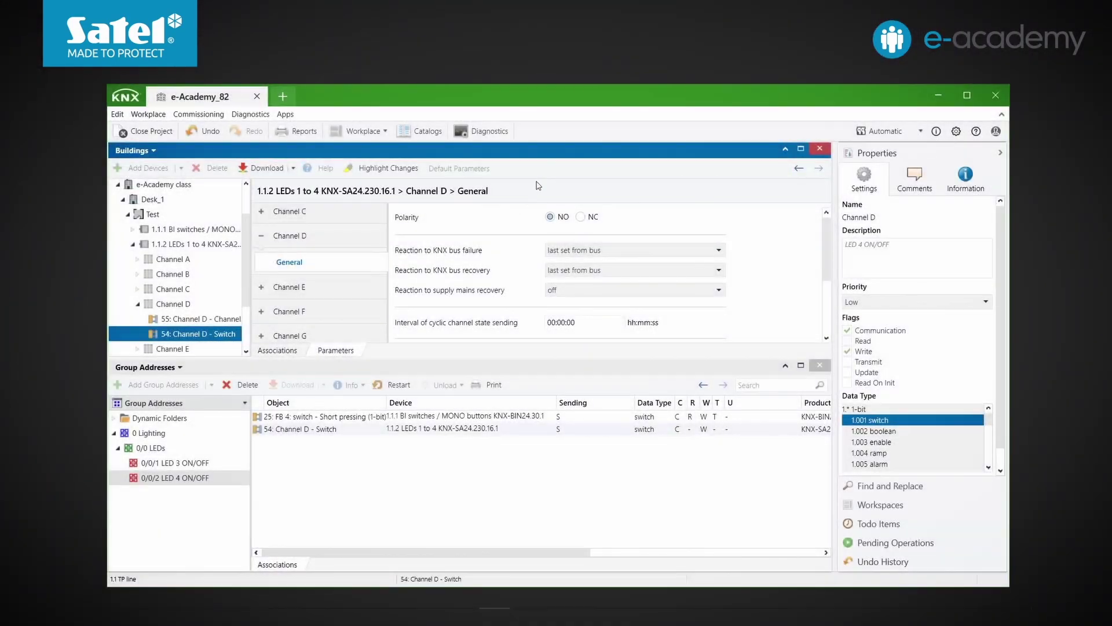
# Give the SATEL KNX-USB Interface the free address 1.1.255 and select it as the connection.
pyautogui.click(921, 131)
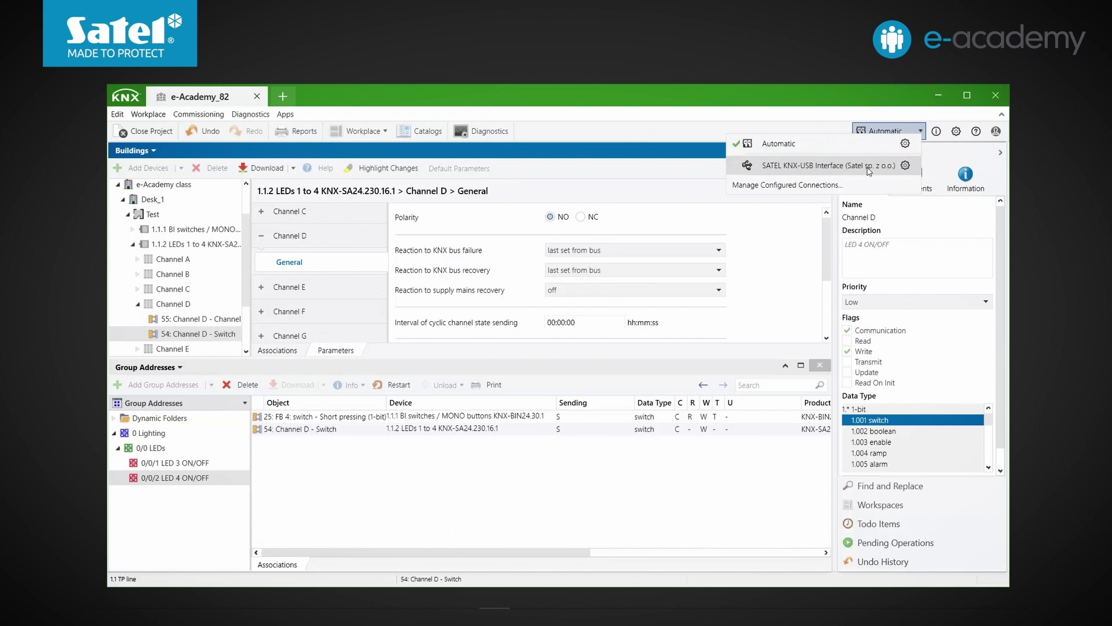
pyautogui.click(905, 165)
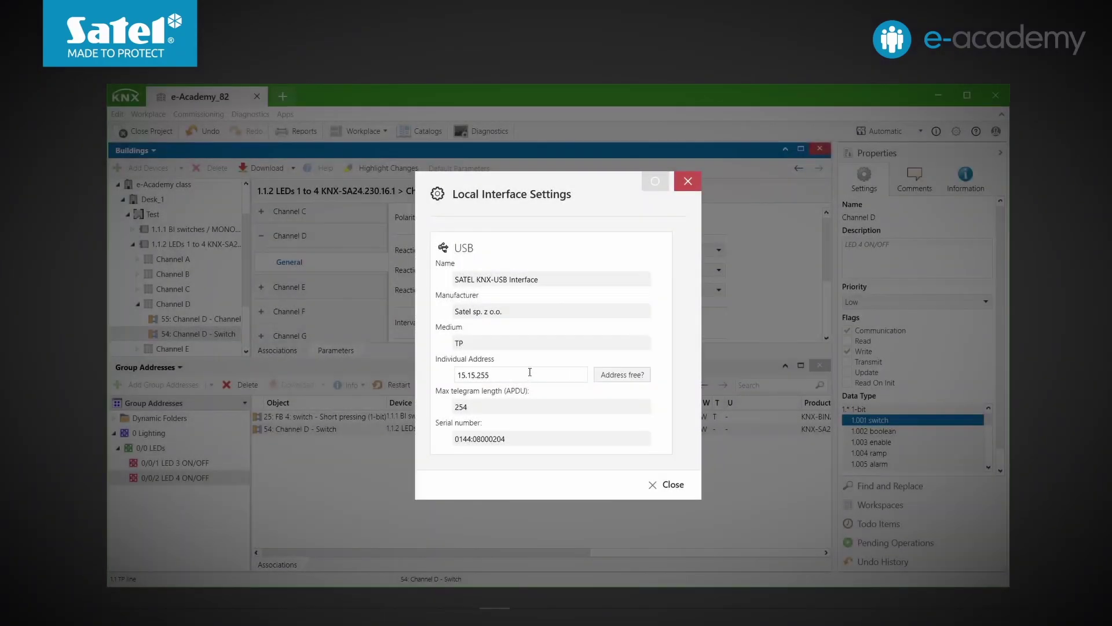
pyautogui.doubleClick(530, 374)
pyautogui.write('1.1.255')
pyautogui.click(621, 377)
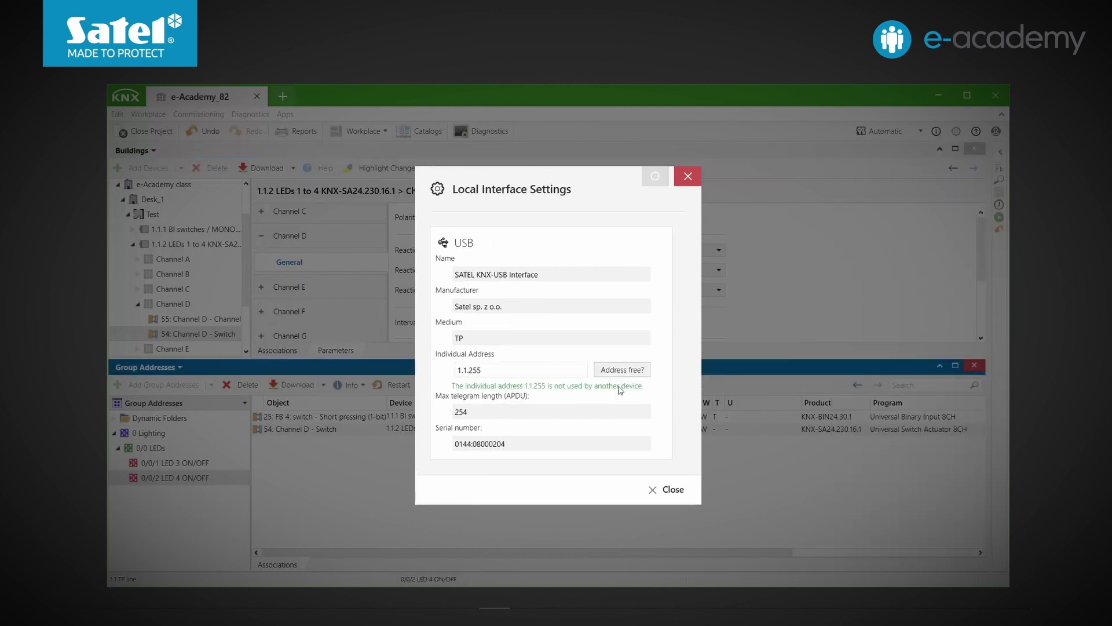
pyautogui.click(669, 492)
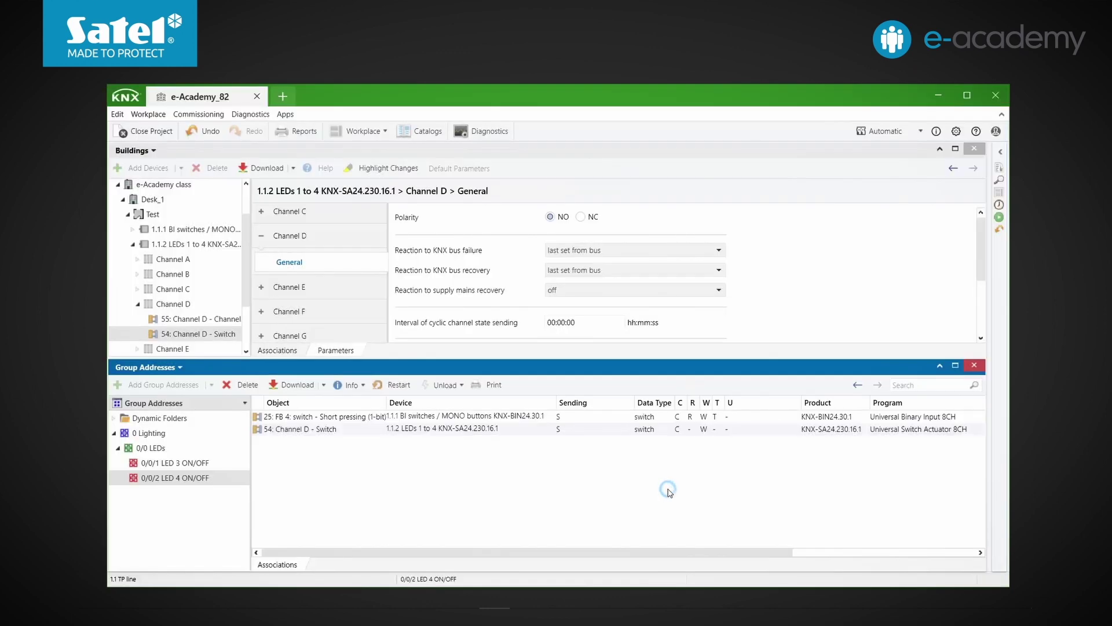
pyautogui.click(920, 131)
pyautogui.click(819, 162)
# Show the e-Academy class device list and start Download All to every device.
pyautogui.click(307, 190)
pyautogui.click(288, 169)
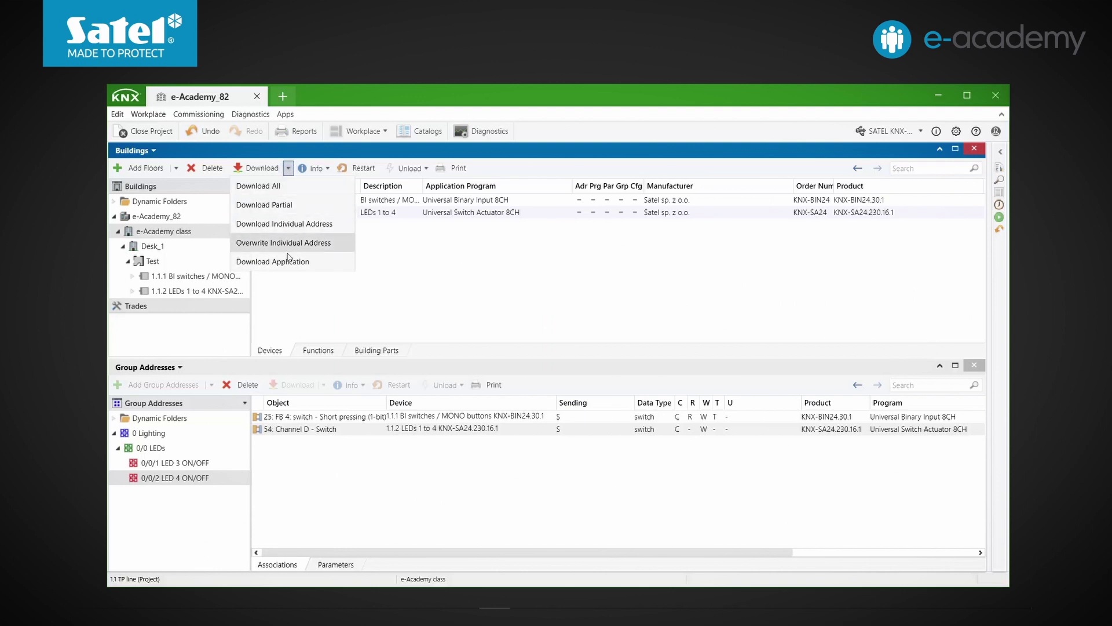
pyautogui.click(296, 191)
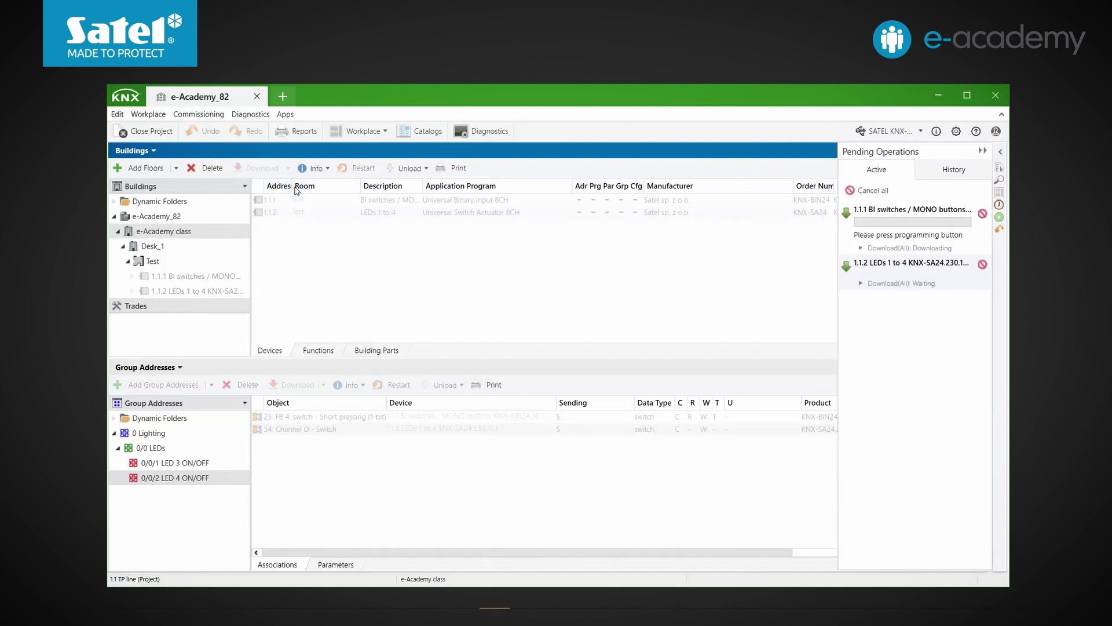